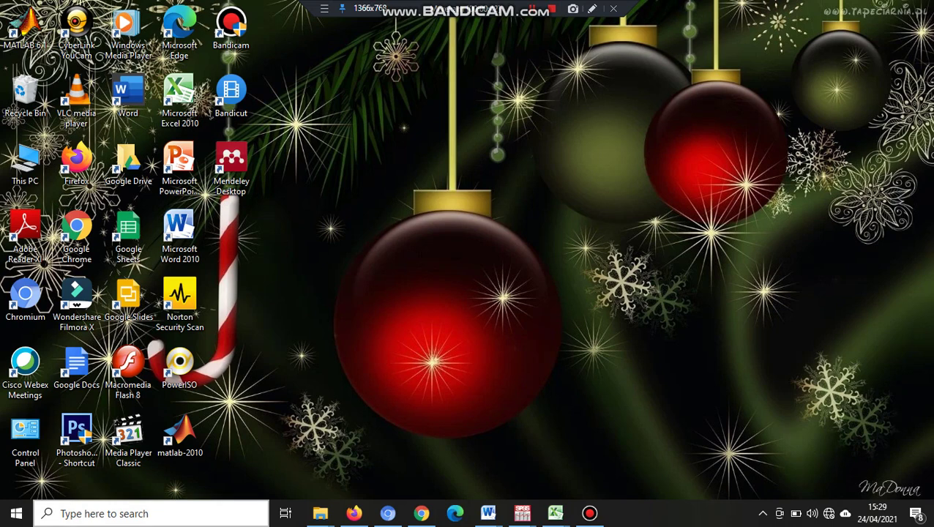
Step: Launch SPSS 16.0 and dismiss the startup and file-opening dialogs to keep an empty dataset
{"action": "left_click", "coordinate": [147, 513]}
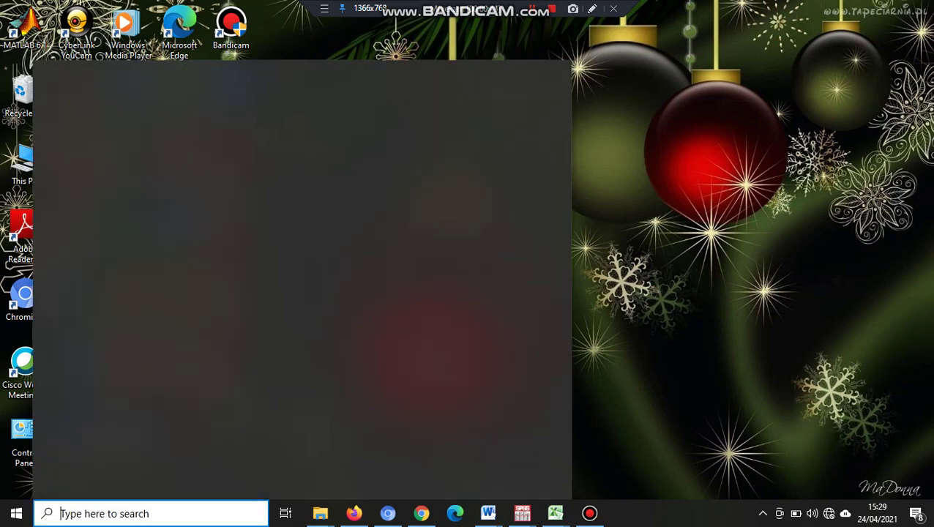
{"action": "type", "text": "s"}
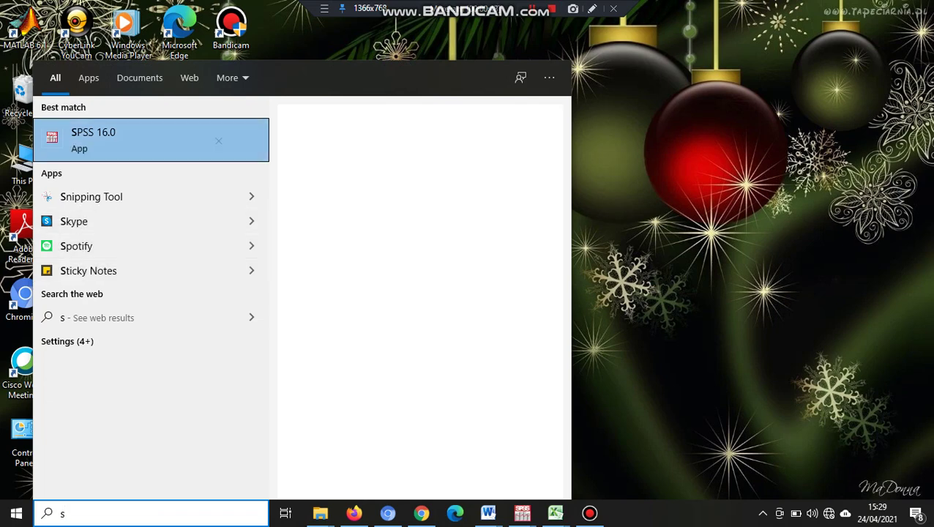
{"action": "key", "text": "Return"}
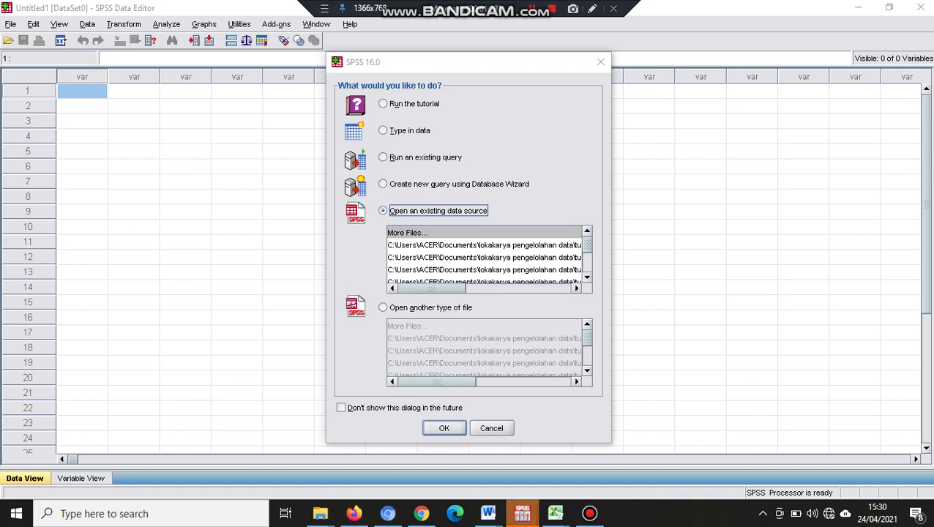
{"action": "key", "text": "Escape"}
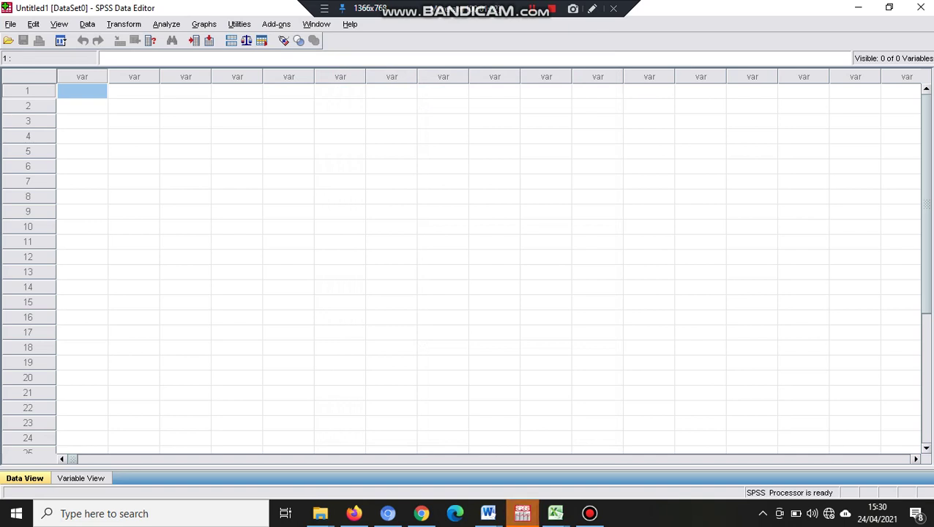
{"action": "key", "text": "ctrl+o"}
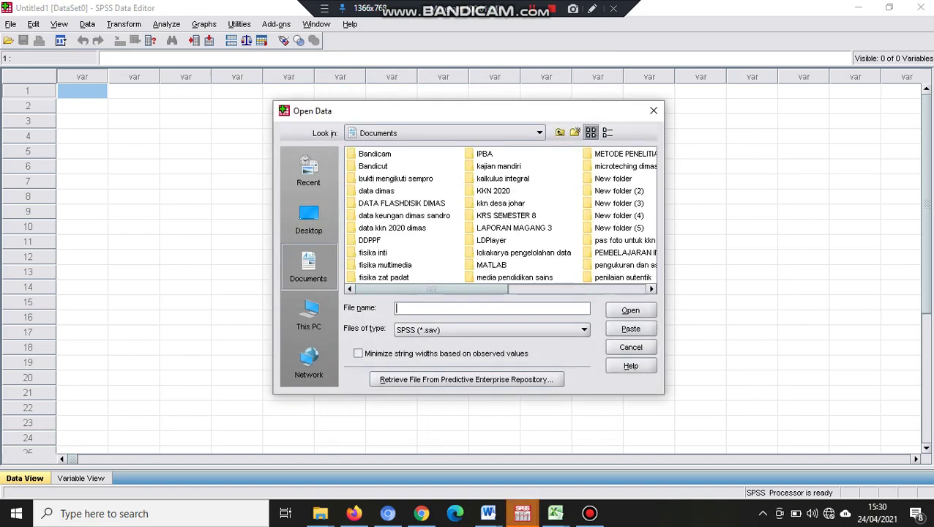
{"action": "left_click", "coordinate": [653, 111]}
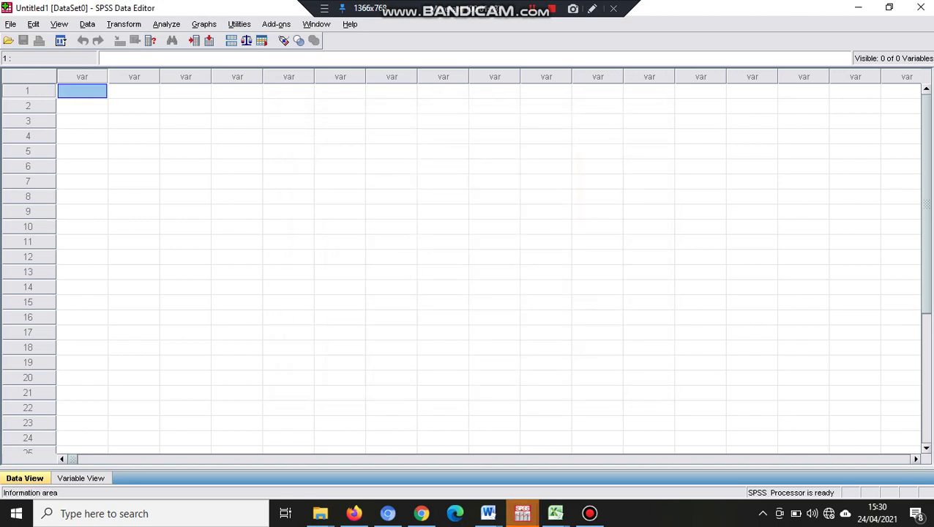
Step: Define the first five variables in Variable View, named s1, s2, s3, s4 and s5
{"action": "key", "text": "ctrl+t"}
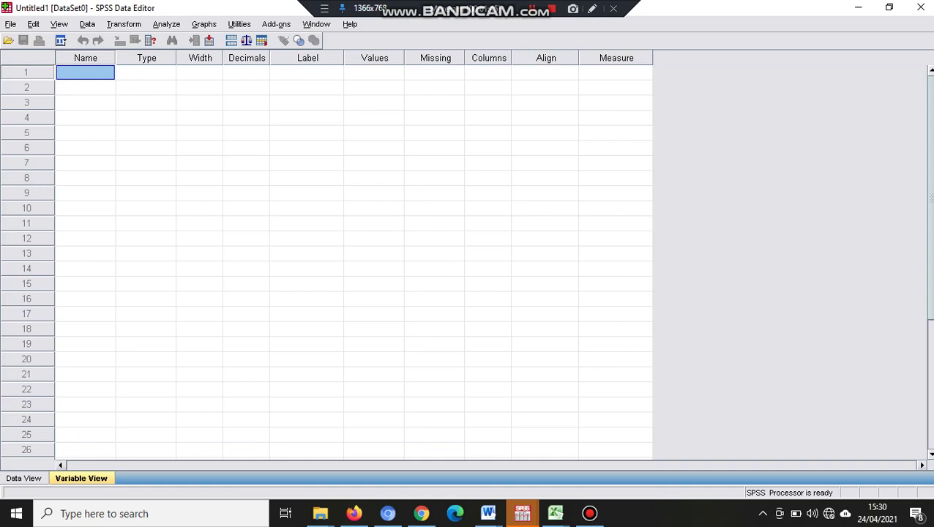
{"action": "type", "text": "s1"}
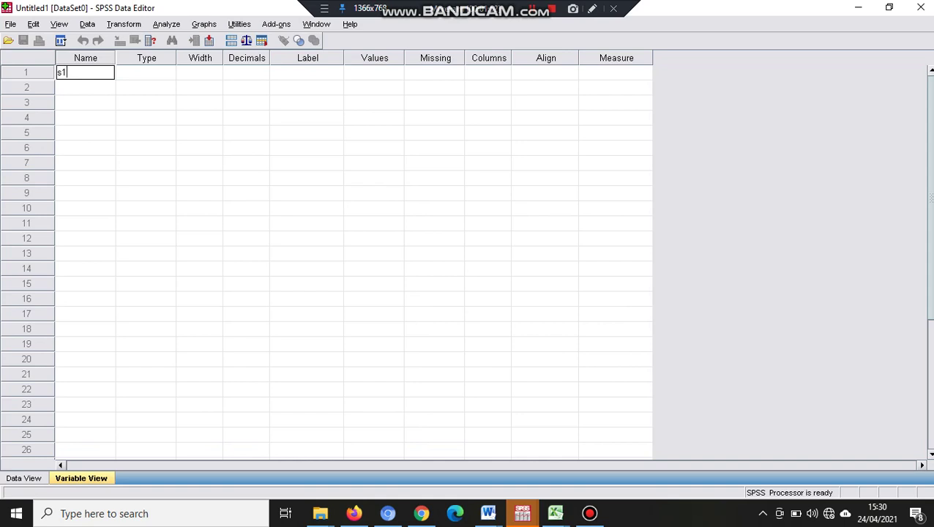
{"action": "key", "text": "Return"}
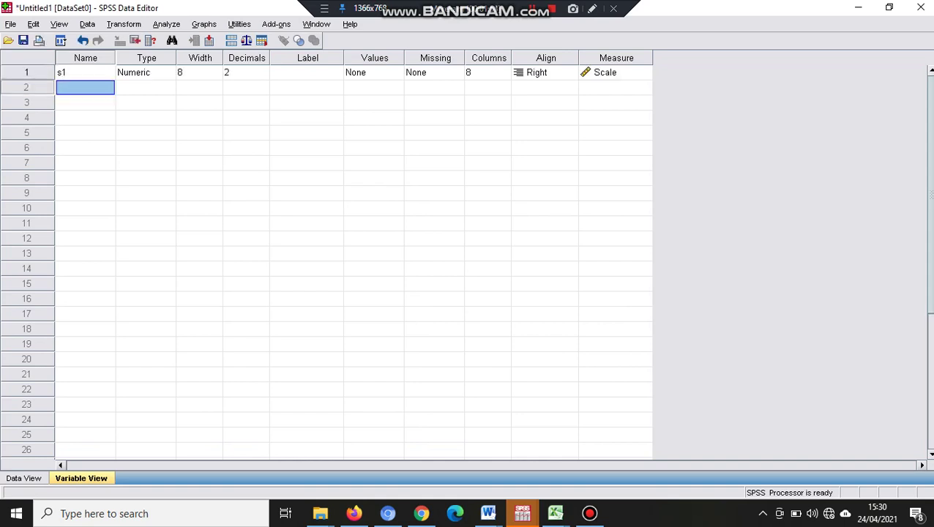
{"action": "type", "text": "s2"}
{"action": "key", "text": "Return"}
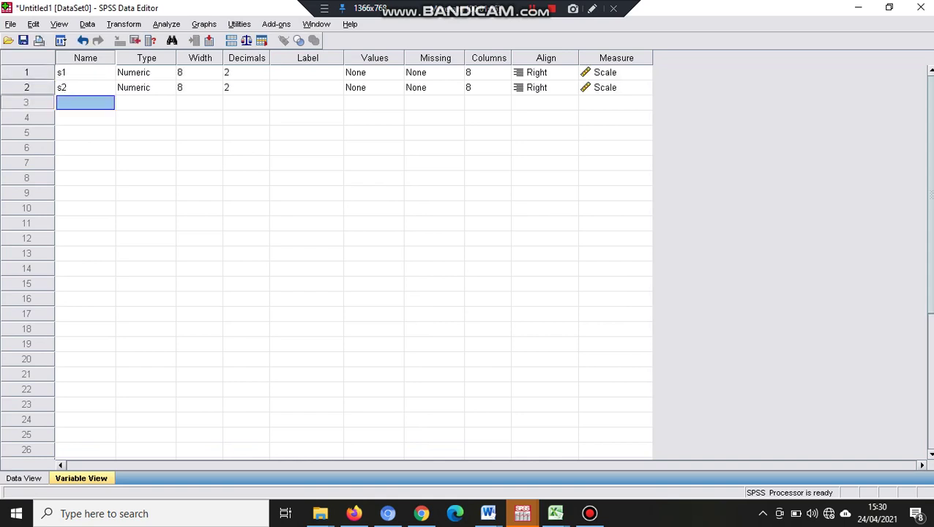
{"action": "type", "text": "s3"}
{"action": "key", "text": "Return"}
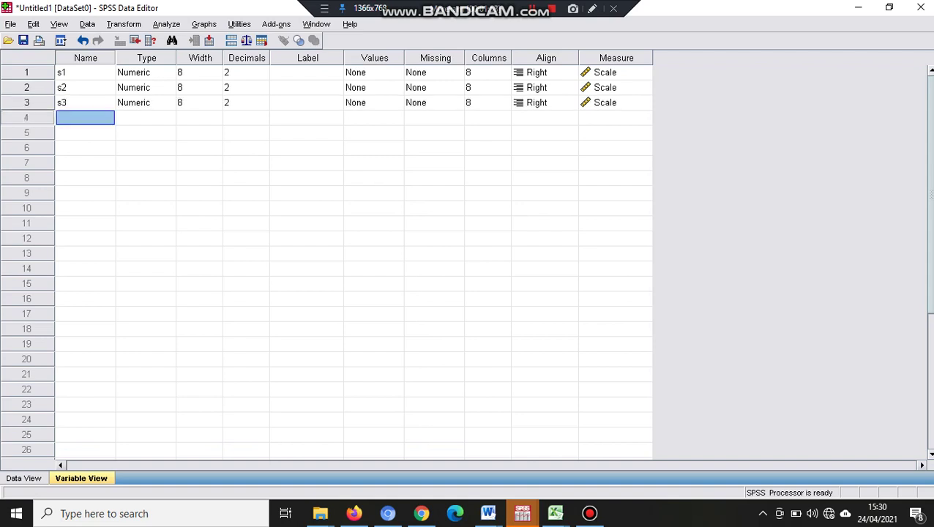
{"action": "type", "text": "s4"}
{"action": "key", "text": "Return"}
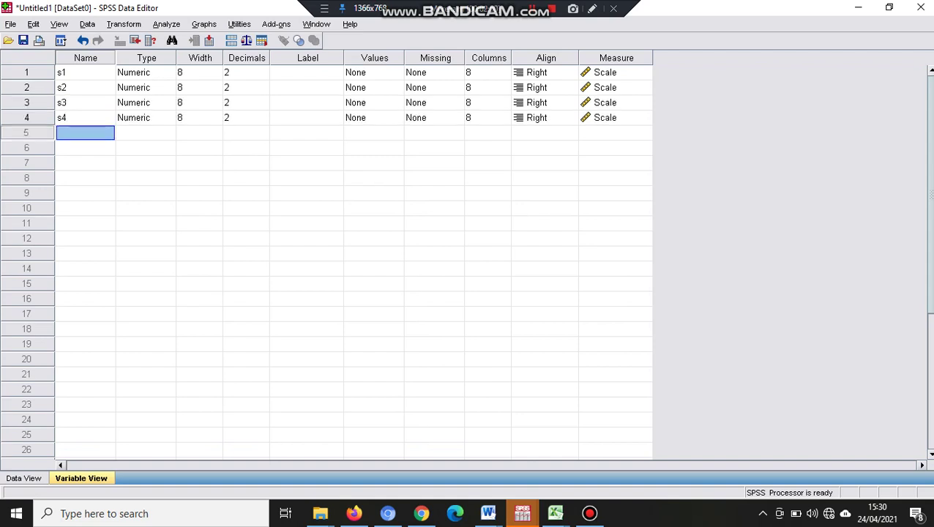
{"action": "type", "text": "s5"}
{"action": "key", "text": "Return"}
Step: Add five more variables in rows 6 to 10, named s6, s7, s8, s9 and s10
{"action": "type", "text": "s"}
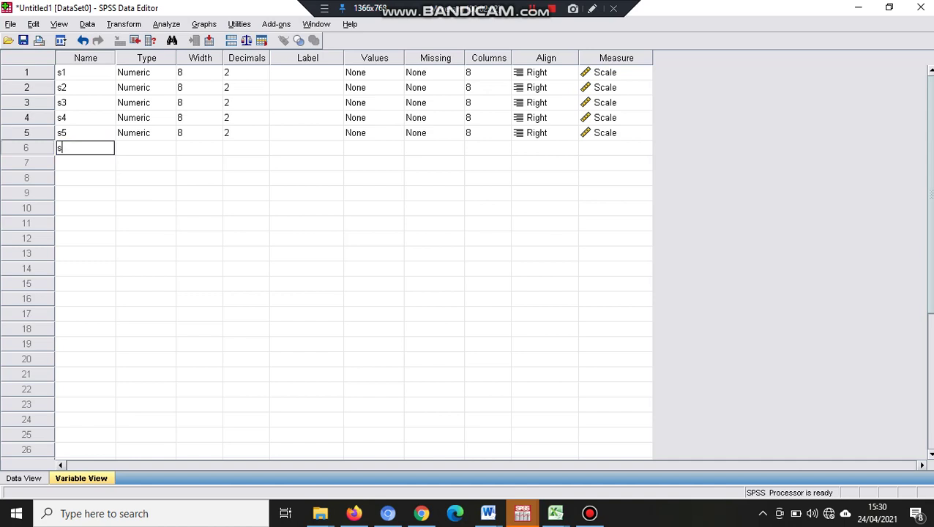
{"action": "type", "text": "6"}
{"action": "key", "text": "Return"}
{"action": "type", "text": "s"}
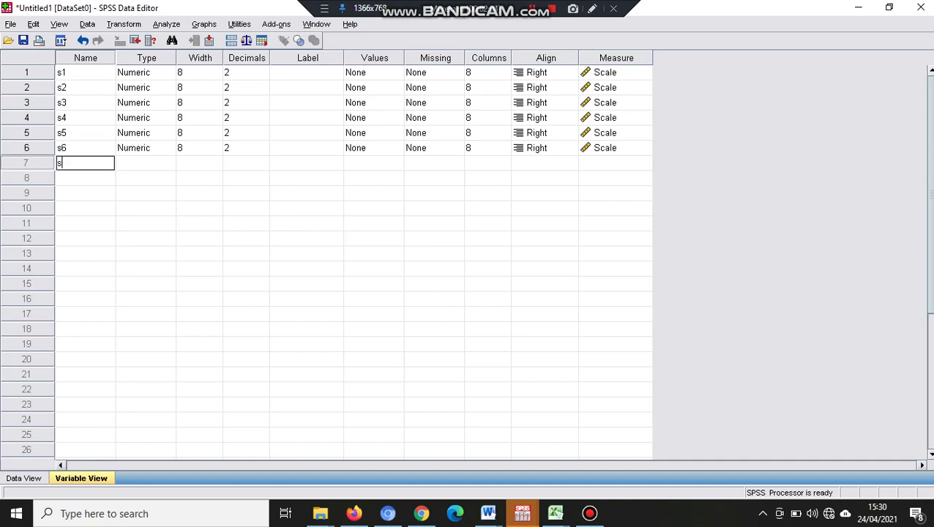
{"action": "type", "text": "7s"}
{"action": "key", "text": "BackSpace"}
{"action": "key", "text": "Return"}
{"action": "type", "text": "s8"}
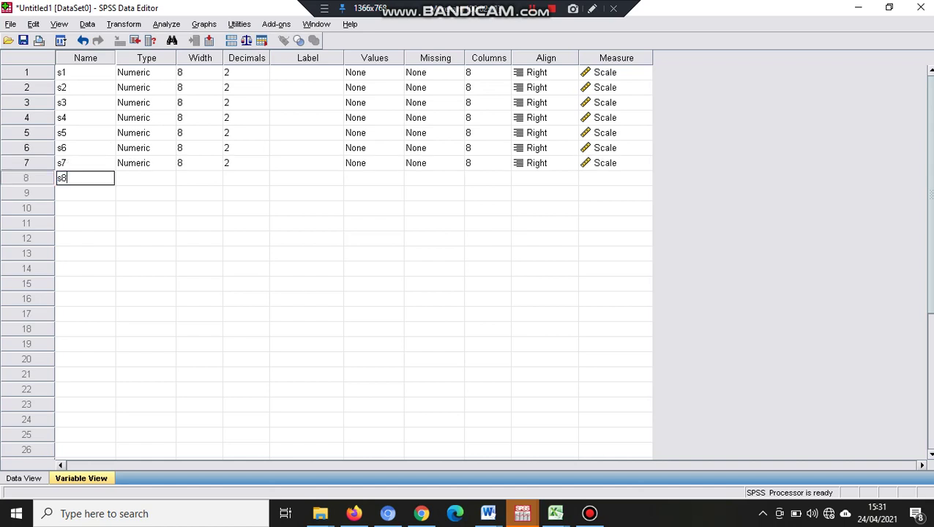
{"action": "key", "text": "Return"}
{"action": "type", "text": "s9"}
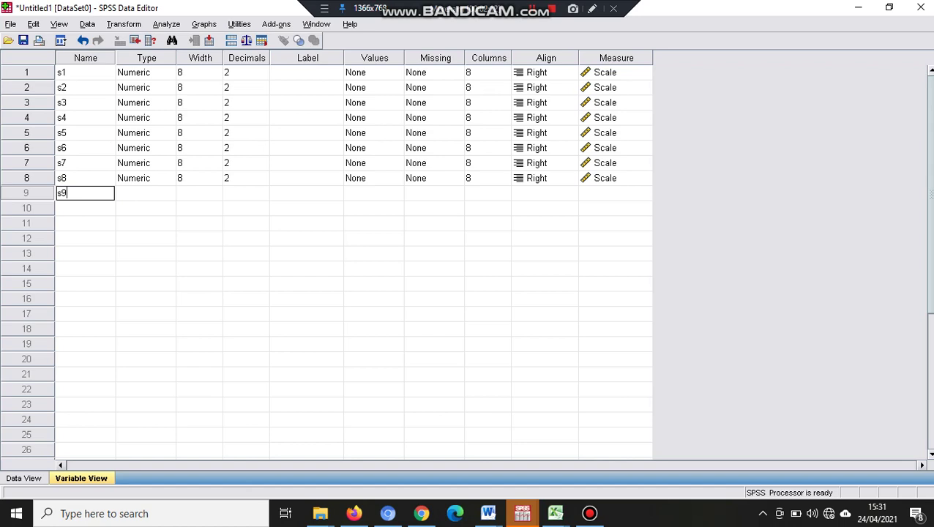
{"action": "key", "text": "Return"}
{"action": "type", "text": "s"}
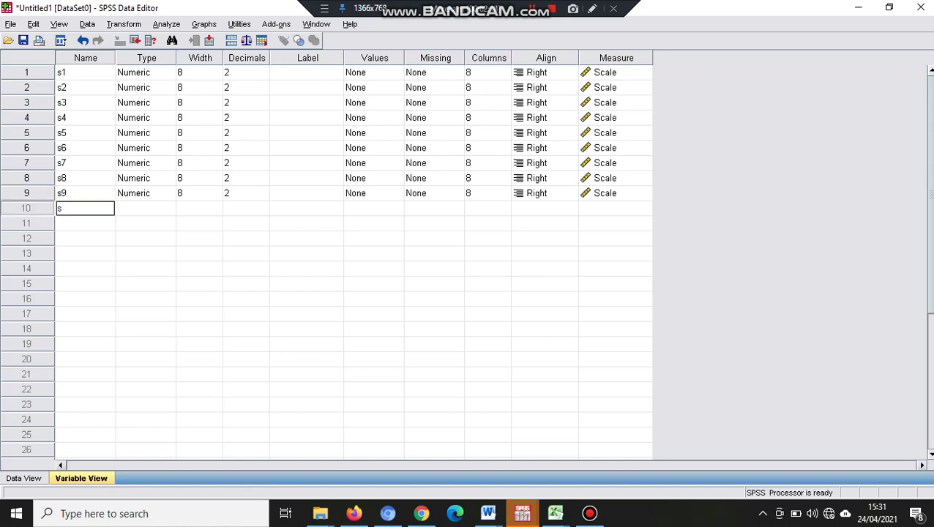
{"action": "type", "text": "10"}
{"action": "key", "text": "Return"}
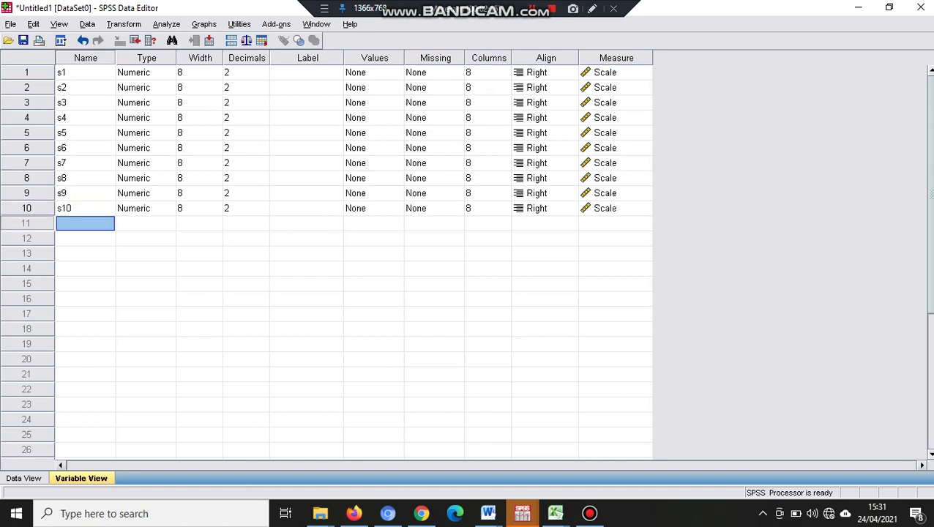
Step: Add variables in rows 11 to 15, named s11, s12, s13, s14 and s15
{"action": "type", "text": "s11"}
{"action": "key", "text": "Return"}
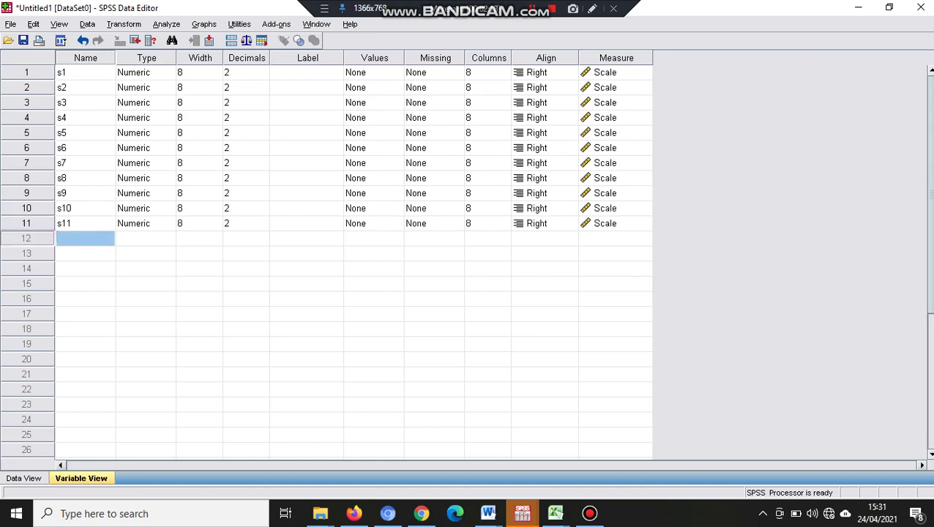
{"action": "type", "text": "s12"}
{"action": "key", "text": "Return"}
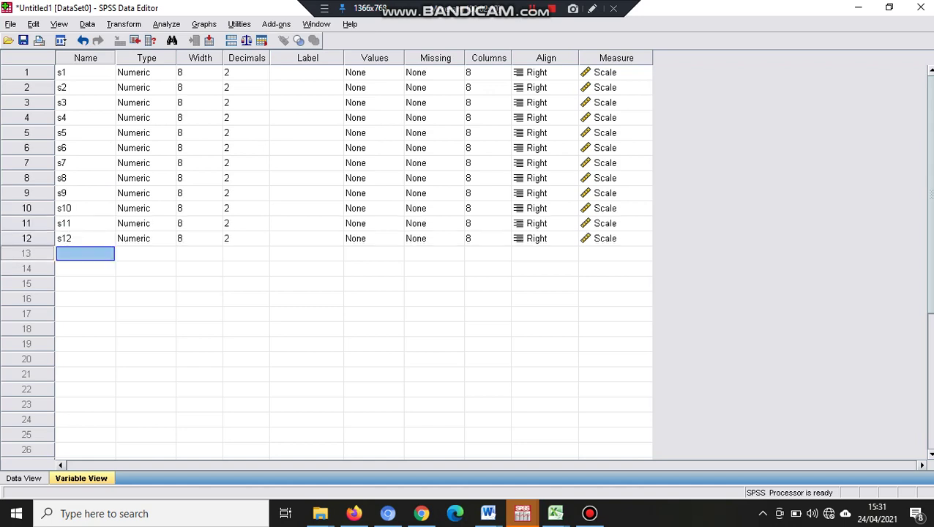
{"action": "type", "text": "s13"}
{"action": "key", "text": "Return"}
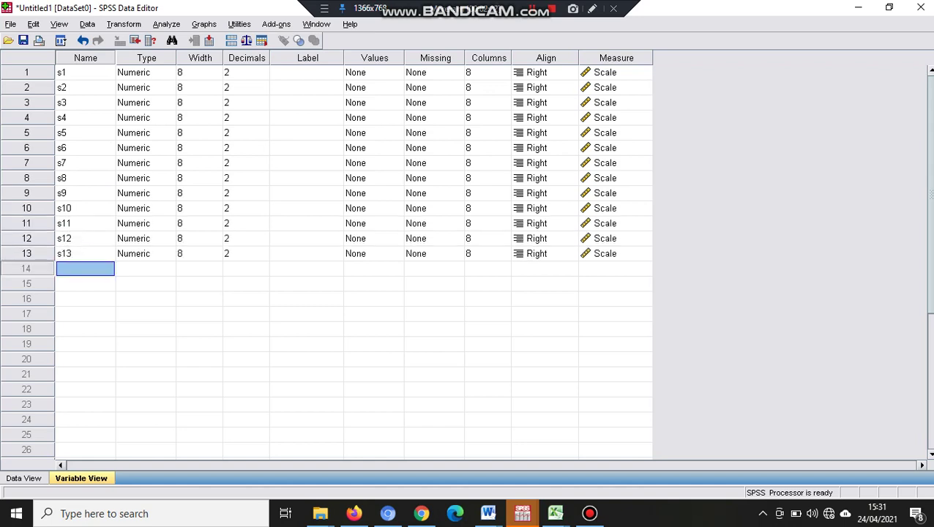
{"action": "type", "text": "s14"}
{"action": "key", "text": "Return"}
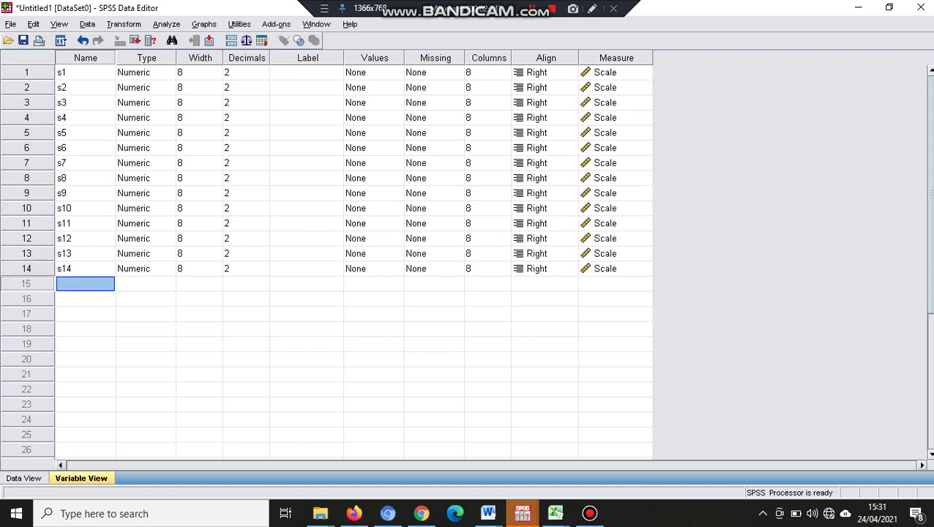
{"action": "type", "text": "s15"}
{"action": "key", "text": "Return"}
Step: Add variables in rows 16 to 20, named s16, s17, s18, s19 and s20
{"action": "type", "text": "s"}
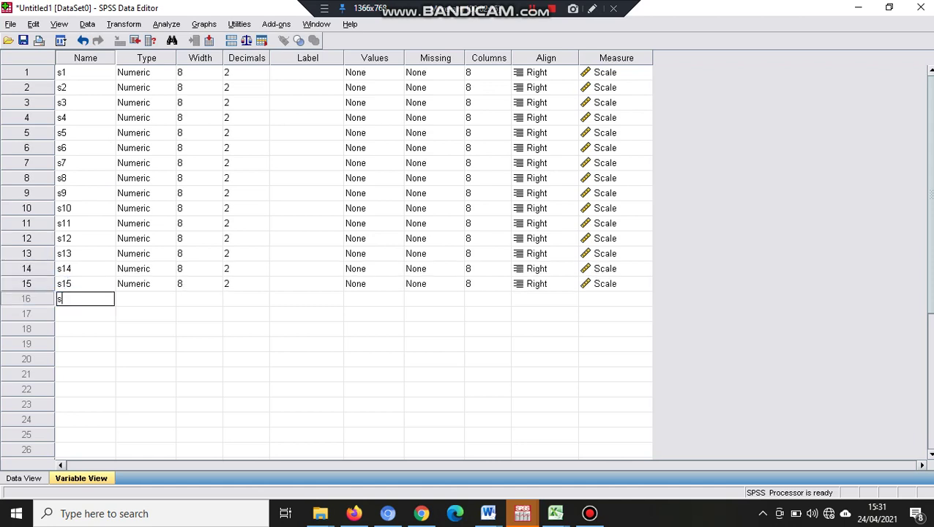
{"action": "type", "text": "16"}
{"action": "key", "text": "Return"}
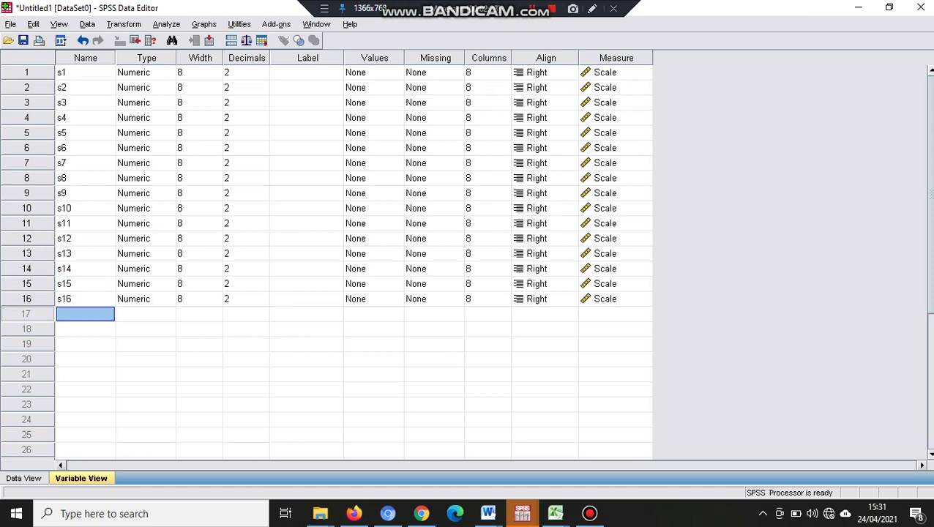
{"action": "type", "text": "s17"}
{"action": "key", "text": "Return"}
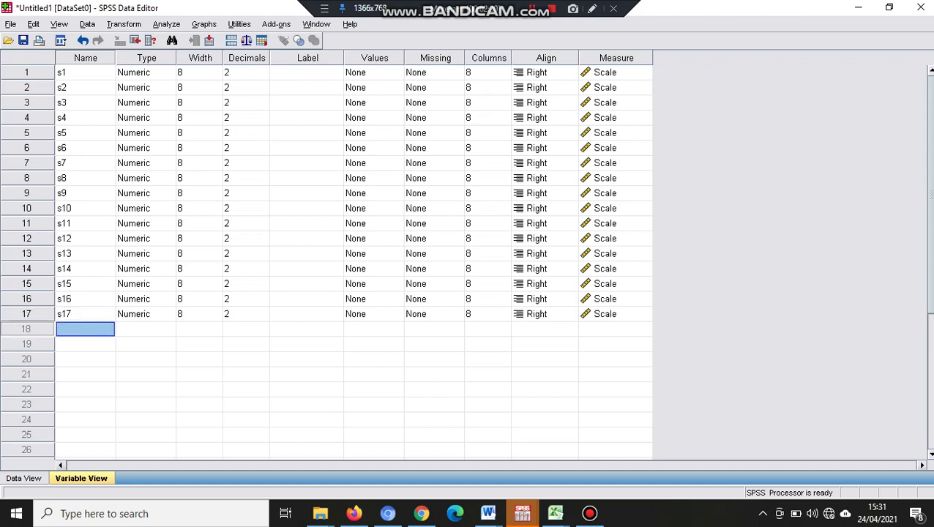
{"action": "type", "text": "s18"}
{"action": "key", "text": "Return"}
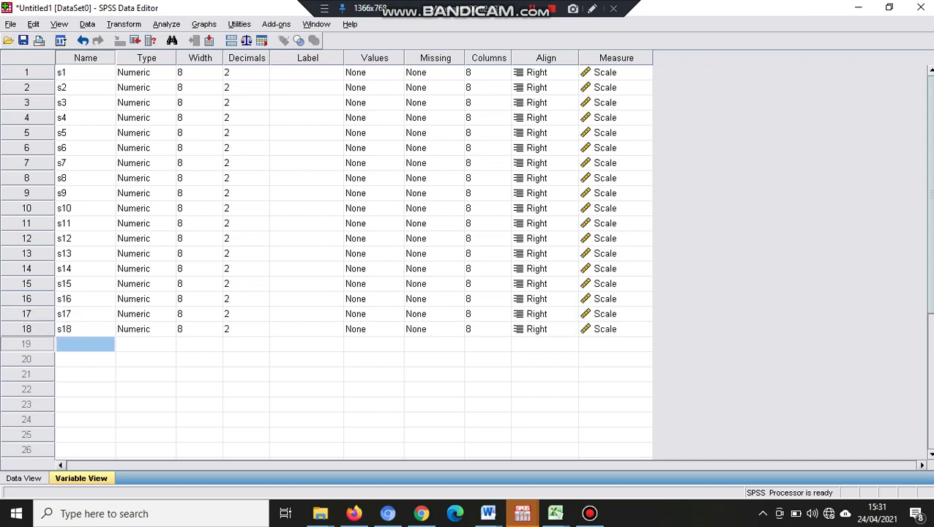
{"action": "type", "text": "s19"}
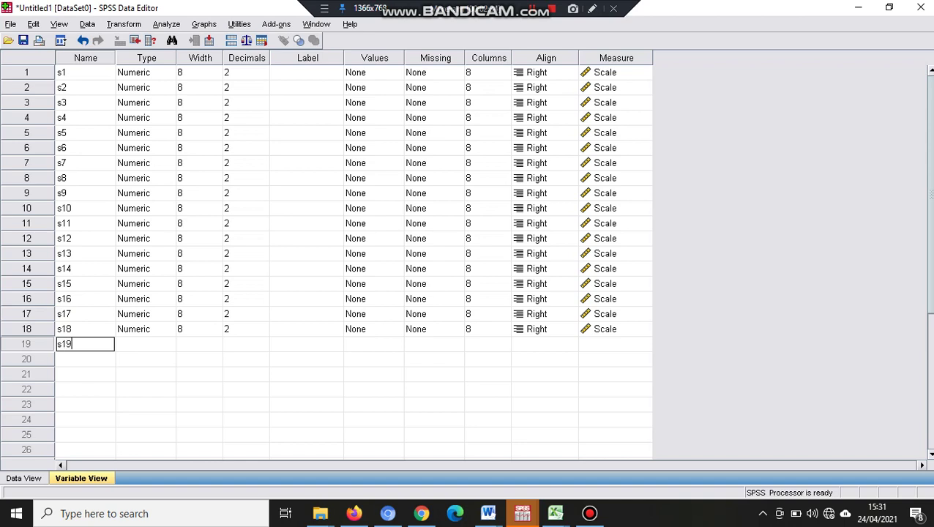
{"action": "key", "text": "Return"}
{"action": "type", "text": "s"}
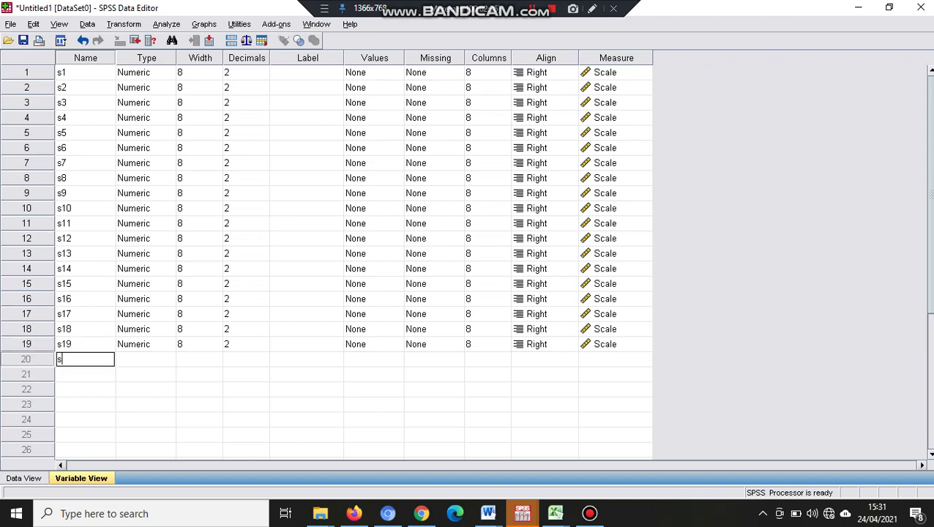
{"action": "type", "text": "20"}
{"action": "key", "text": "Return"}
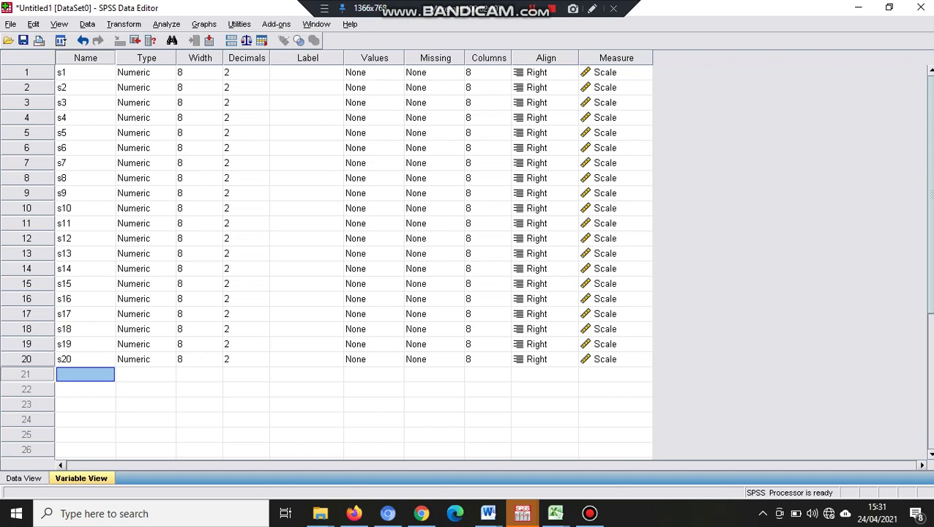
Step: Try to name the variable in row 21 "Skor Total"
{"action": "type", "text": "Sek"}
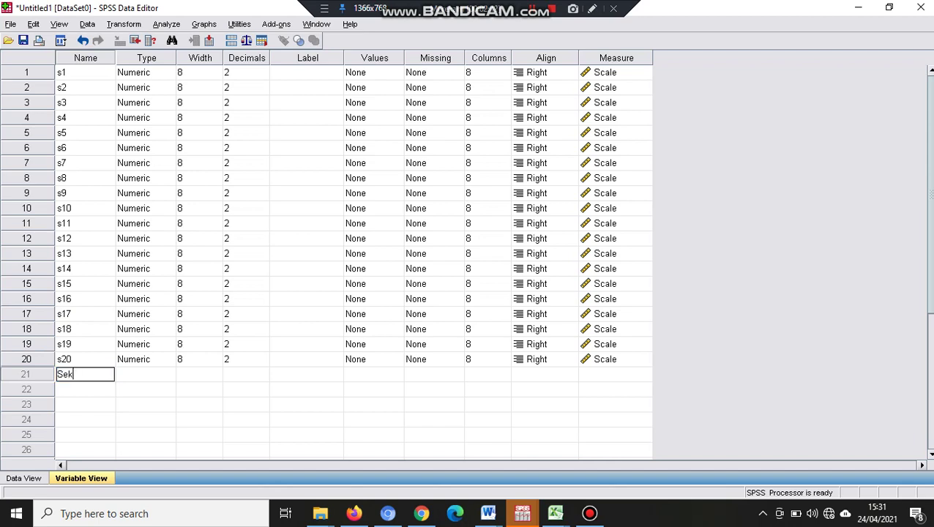
{"action": "key", "text": "BackSpace"}
{"action": "key", "text": "BackSpace"}
{"action": "type", "text": "kor Total"}
{"action": "key", "text": "Return"}
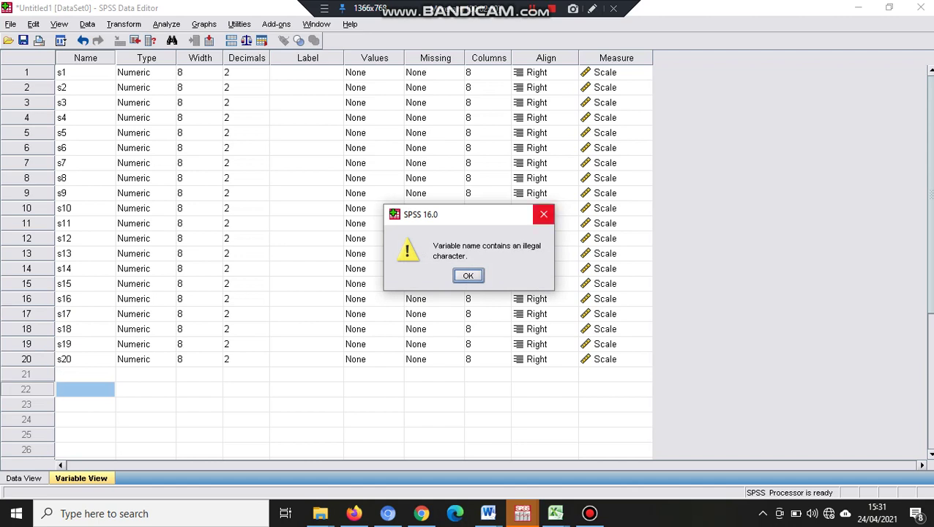
{"action": "left_click", "coordinate": [544, 214]}
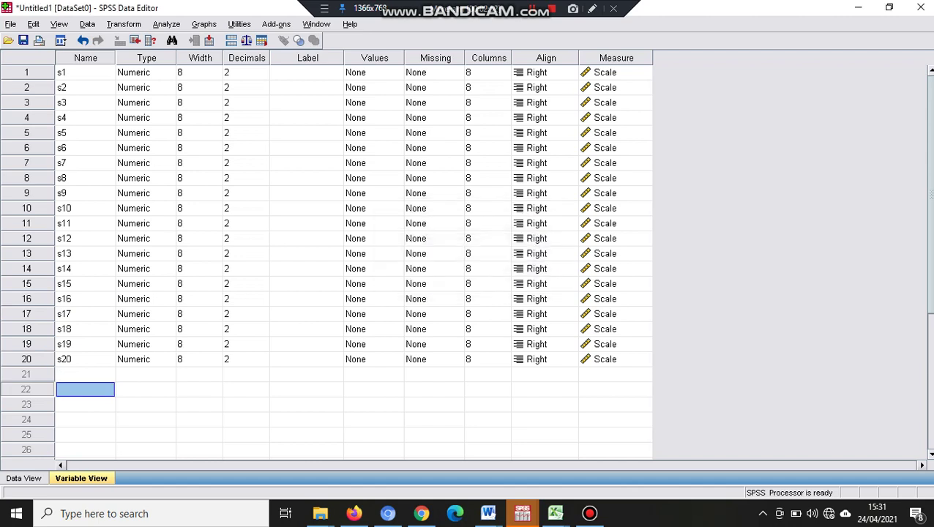
Step: Add a variable named St in row 21, directly below s20
{"action": "left_click", "coordinate": [84, 374]}
{"action": "type", "text": "St"}
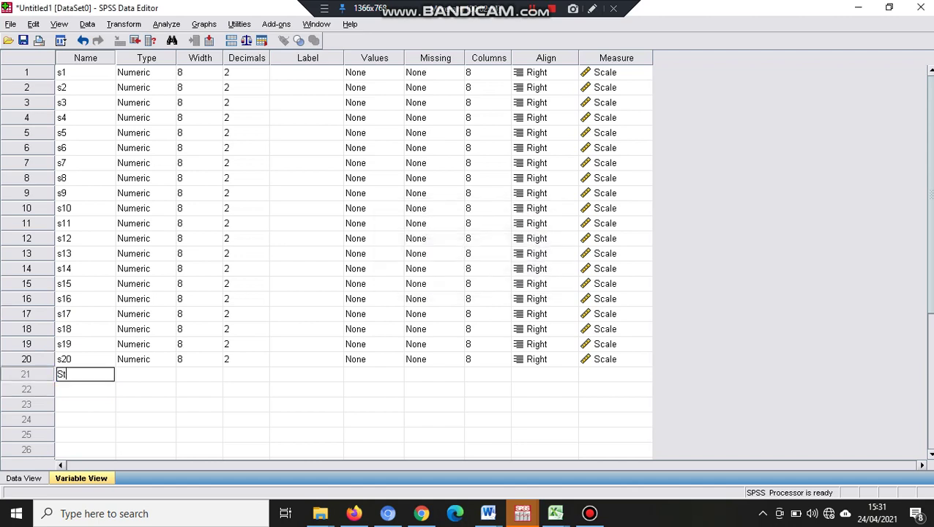
{"action": "key", "text": "Return"}
Step: Set the number of decimals for variable s1 to 0
{"action": "key", "text": "Up"}
{"action": "key", "text": "Up"}
{"action": "key", "text": "Up"}
{"action": "key", "text": "Up"}
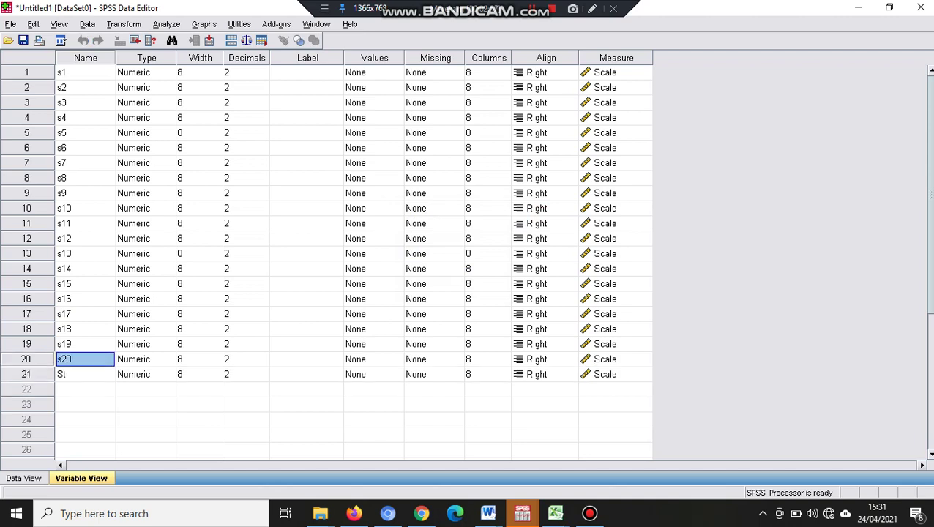
{"action": "key", "text": "Up"}
{"action": "key", "text": "Up"}
{"action": "key", "text": "Up"}
{"action": "key", "text": "Up"}
{"action": "key", "text": "Up"}
{"action": "key", "text": "Up"}
{"action": "key", "text": "Up"}
{"action": "key", "text": "Up"}
{"action": "key", "text": "Up"}
{"action": "key", "text": "Up"}
{"action": "key", "text": "Up"}
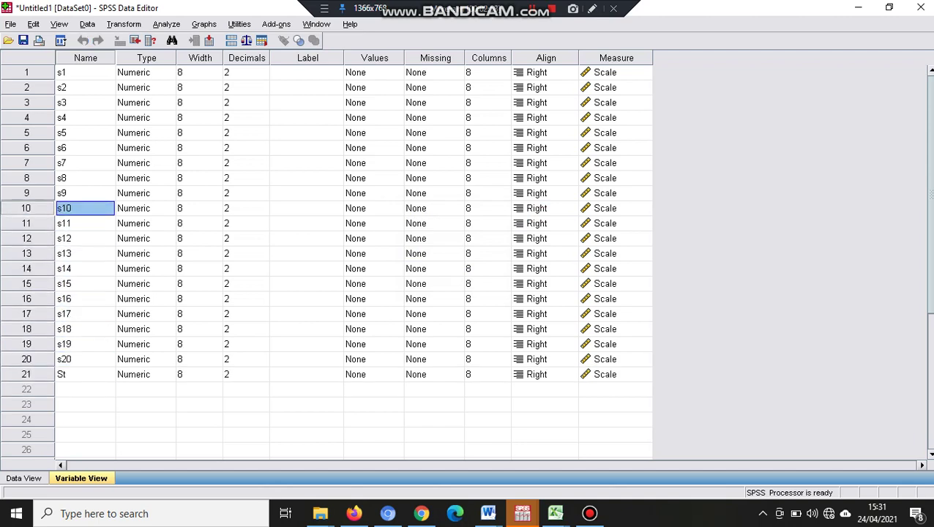
{"action": "key", "text": "Up"}
{"action": "key", "text": "Up"}
{"action": "key", "text": "Up"}
{"action": "key", "text": "Up"}
{"action": "key", "text": "Up"}
{"action": "key", "text": "Right"}
{"action": "key", "text": "Right"}
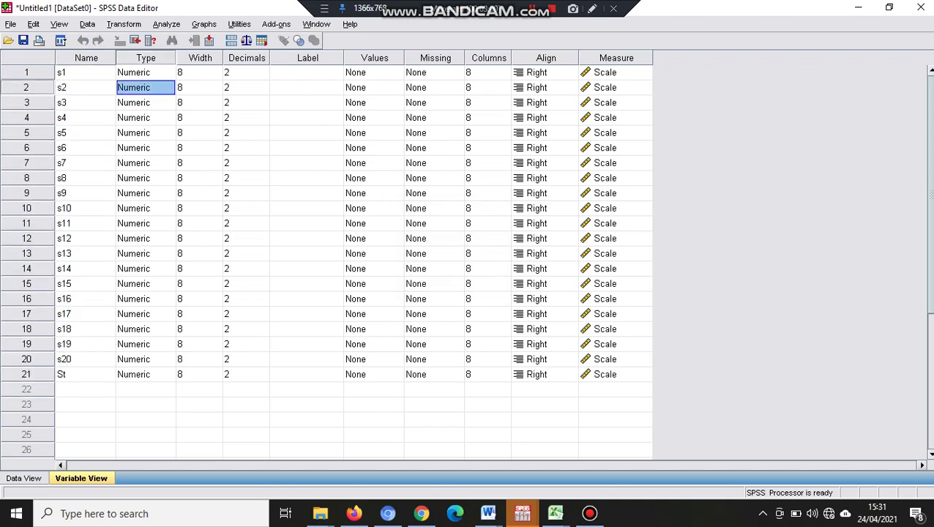
{"action": "key", "text": "Up"}
{"action": "key", "text": "Right"}
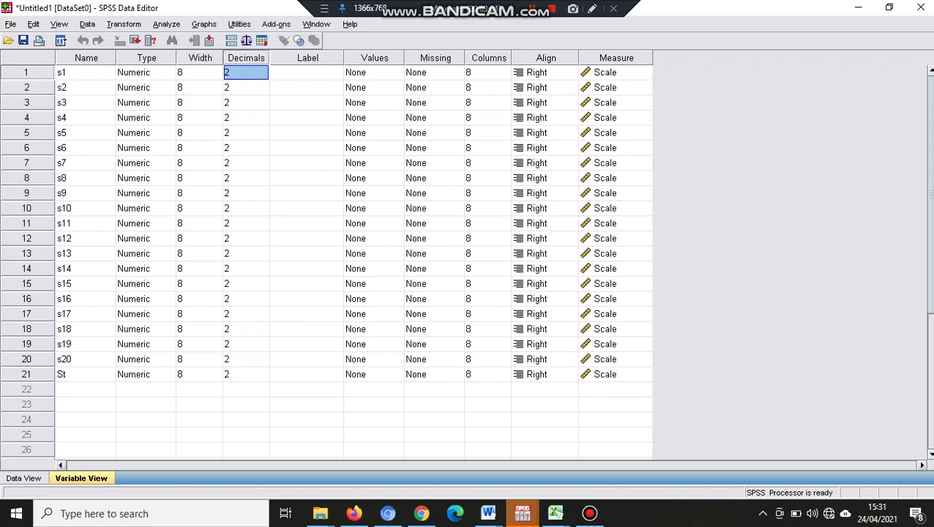
{"action": "left_click", "coordinate": [246, 73]}
{"action": "left_click", "coordinate": [263, 76]}
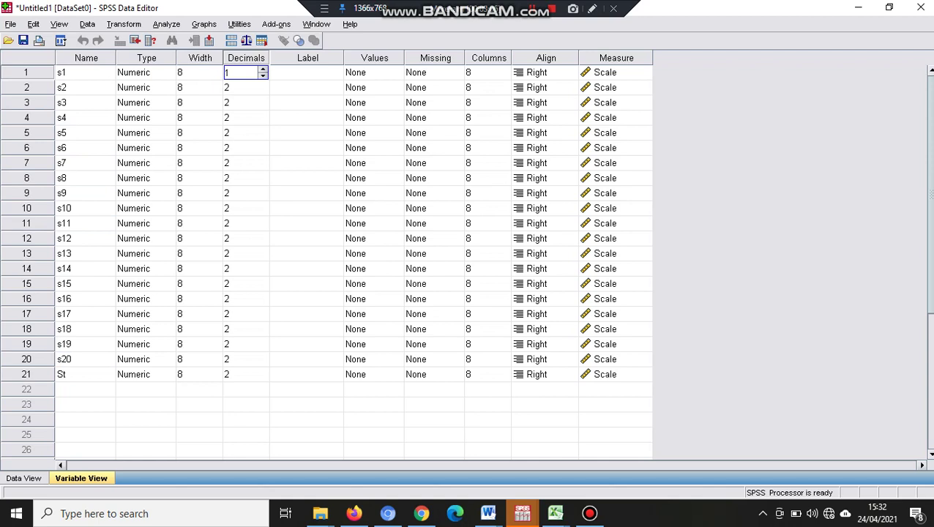
{"action": "left_click", "coordinate": [263, 76]}
Step: Set the number of decimals for variables s2 and s3 to 0
{"action": "key", "text": "Down"}
{"action": "type", "text": "3"}
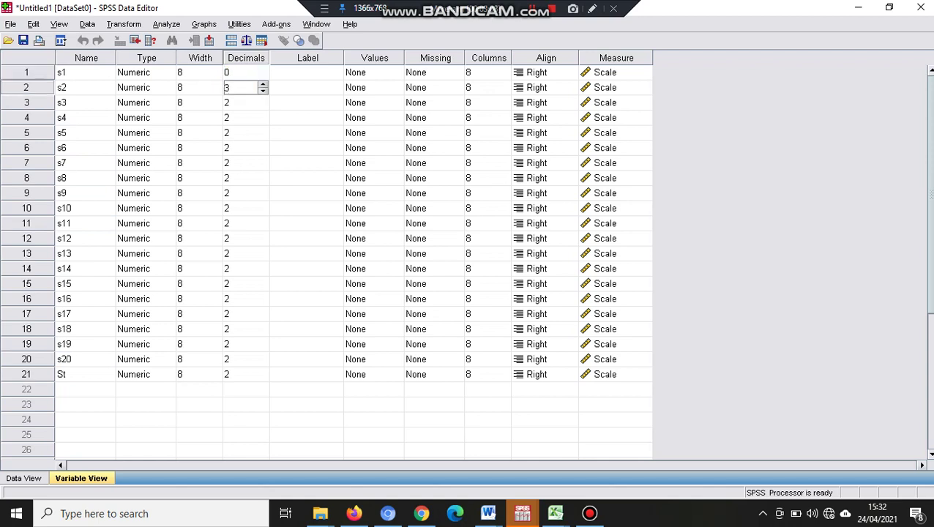
{"action": "left_click", "coordinate": [263, 91]}
{"action": "left_click", "coordinate": [263, 91]}
{"action": "left_click", "coordinate": [263, 92]}
{"action": "left_click", "coordinate": [263, 99]}
{"action": "left_click", "coordinate": [263, 106]}
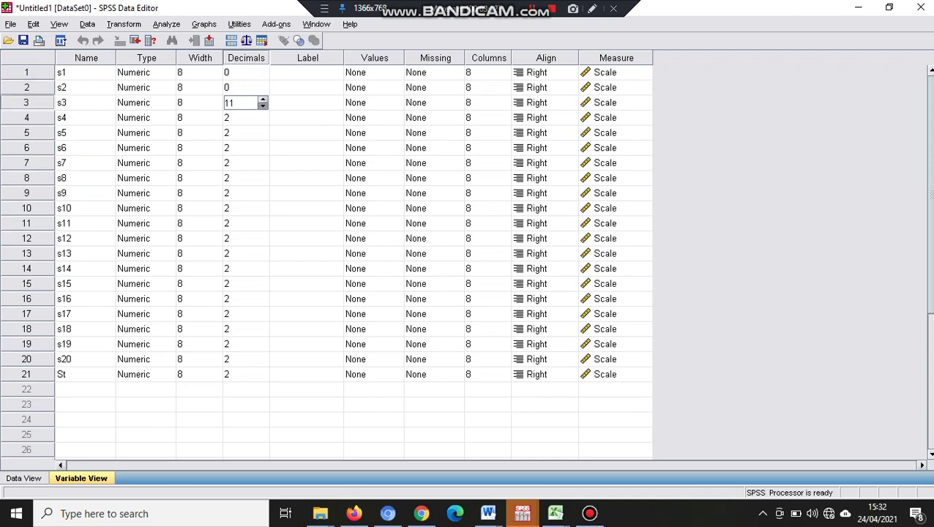
{"action": "left_click", "coordinate": [263, 106]}
Step: Set the number of decimals for variables s4, s5 and s6 to 0
{"action": "left_click", "coordinate": [263, 121]}
{"action": "left_click", "coordinate": [263, 121]}
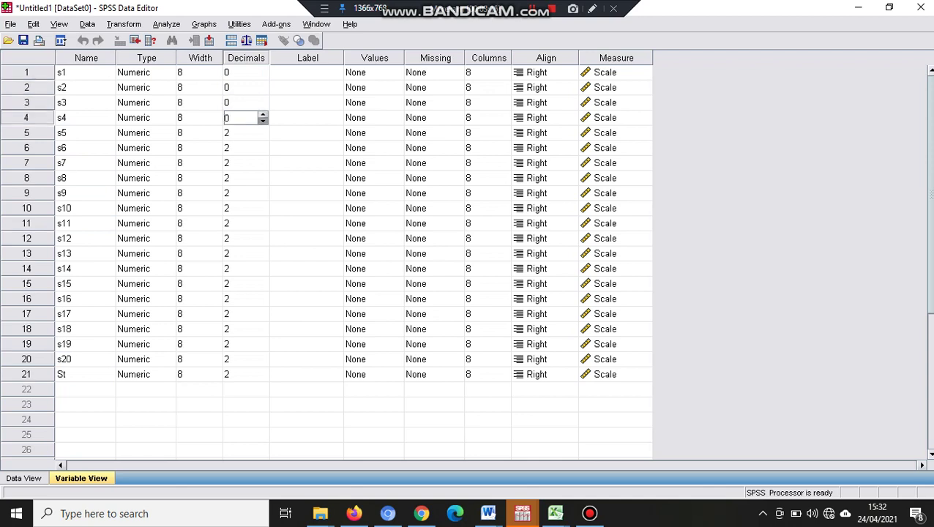
{"action": "left_click", "coordinate": [263, 130]}
{"action": "left_click", "coordinate": [263, 136]}
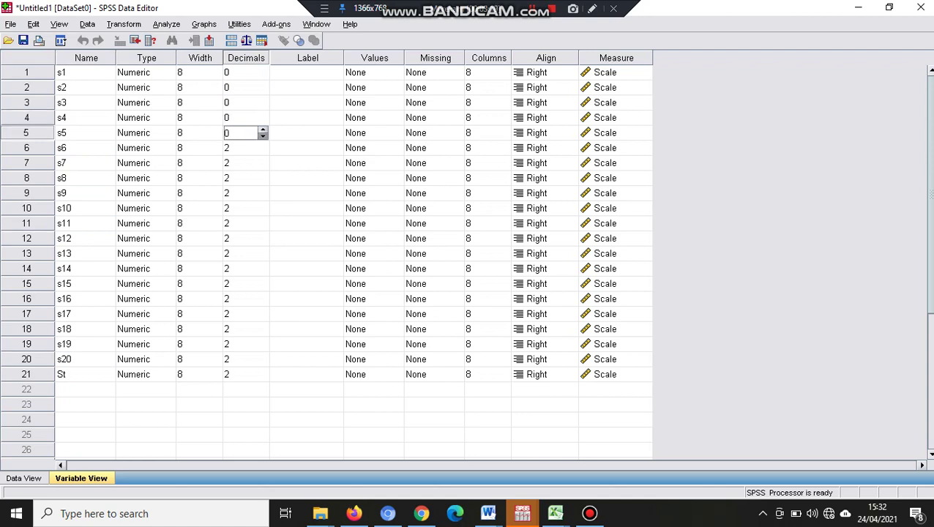
{"action": "left_click", "coordinate": [262, 151]}
{"action": "left_click", "coordinate": [263, 151]}
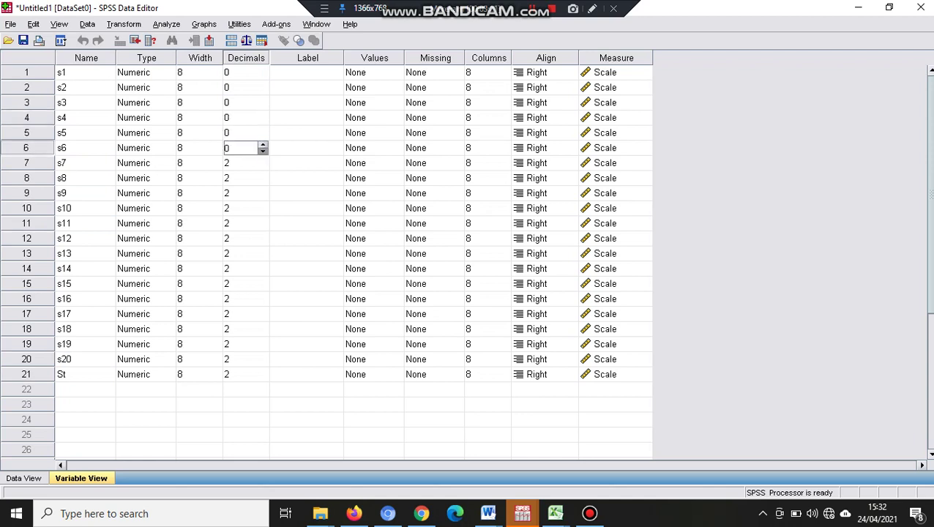
Step: Set the number of decimals for variables s7, s8 and s9 to 0
{"action": "left_click", "coordinate": [263, 160]}
{"action": "left_click", "coordinate": [263, 166]}
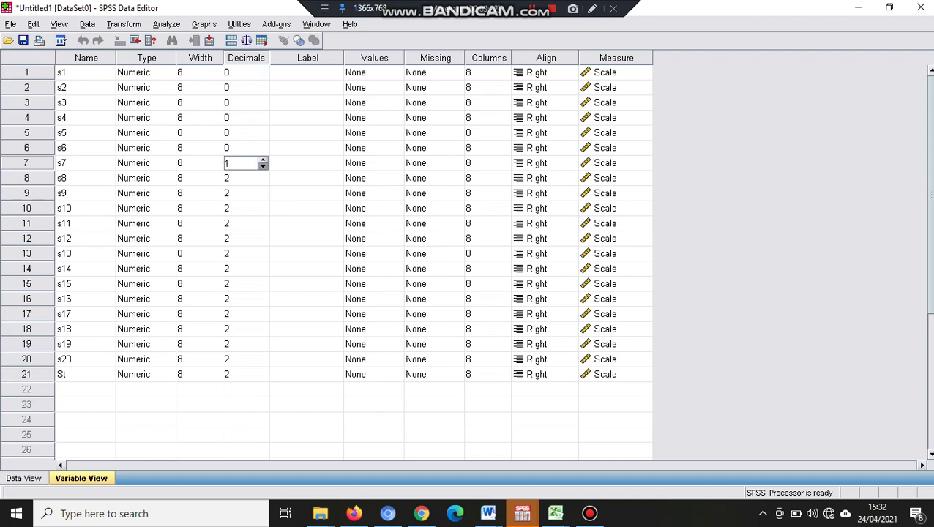
{"action": "left_click", "coordinate": [262, 175]}
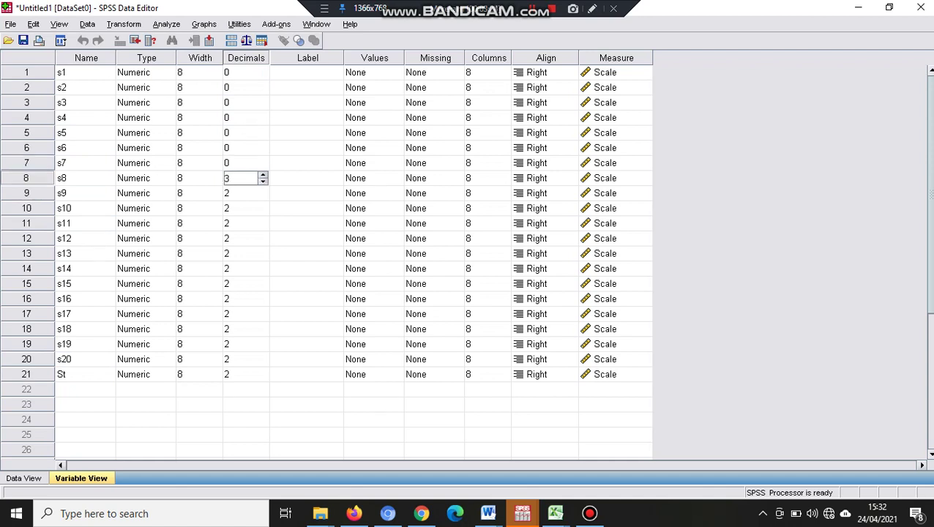
{"action": "left_click", "coordinate": [263, 181]}
{"action": "left_click", "coordinate": [262, 189]}
{"action": "left_click", "coordinate": [263, 196]}
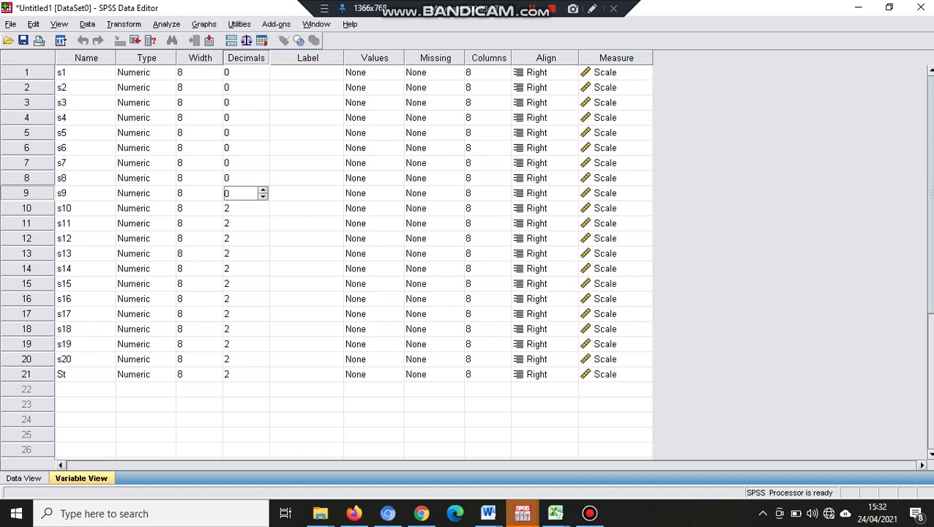
Step: Set the number of decimals for variable s10 to 0
{"action": "left_click", "coordinate": [263, 205]}
{"action": "key", "text": "Down"}
{"action": "key", "text": "Down"}
{"action": "key", "text": "Down"}
{"action": "key", "text": "Down"}
{"action": "key", "text": "Down"}
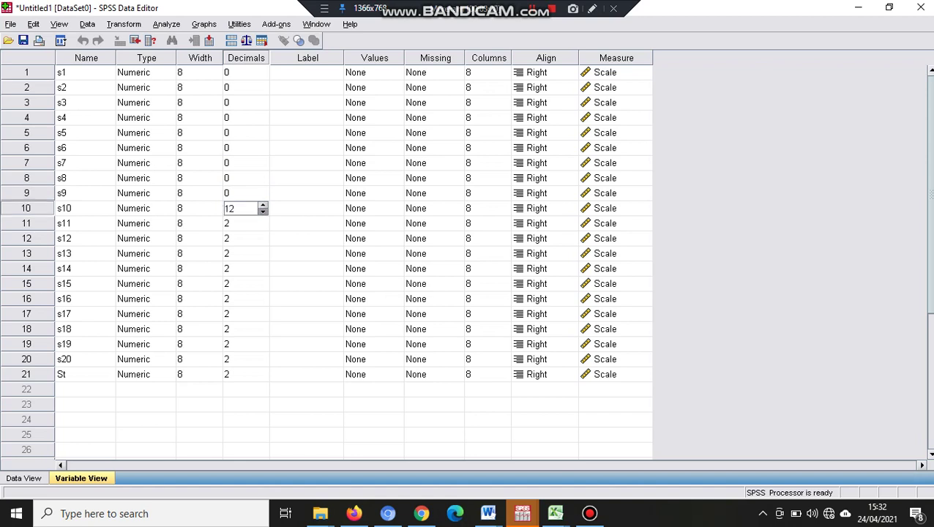
{"action": "key", "text": "Down"}
{"action": "key", "text": "Down"}
{"action": "key", "text": "Down"}
{"action": "key", "text": "Down"}
{"action": "key", "text": "Down"}
Step: Set the number of decimals for variable s11 to 0
{"action": "key", "text": "Up"}
{"action": "key", "text": "Up"}
{"action": "key", "text": "Up"}
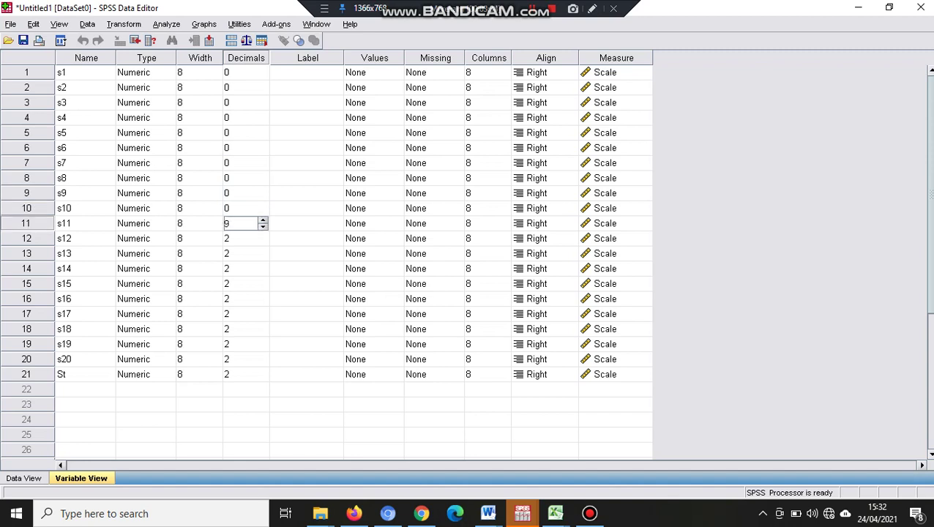
{"action": "key", "text": "Down"}
{"action": "key", "text": "Down"}
{"action": "key", "text": "Down"}
{"action": "key", "text": "Down"}
{"action": "key", "text": "Down"}
{"action": "key", "text": "Down"}
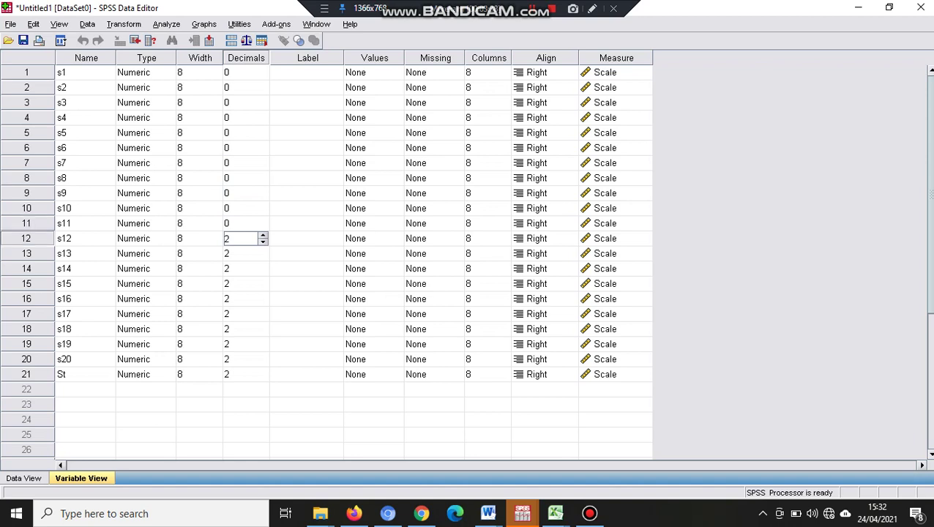
Step: Set the number of decimals for variables s12 and s13 to 0
{"action": "key", "text": "Down"}
{"action": "key", "text": "Down"}
{"action": "key", "text": "Down"}
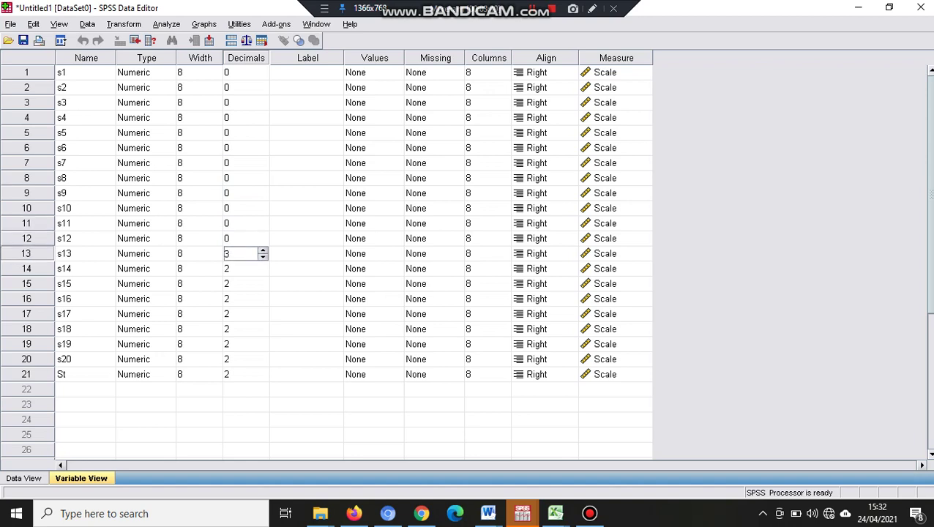
{"action": "key", "text": "Down"}
{"action": "key", "text": "Down"}
{"action": "key", "text": "Down"}
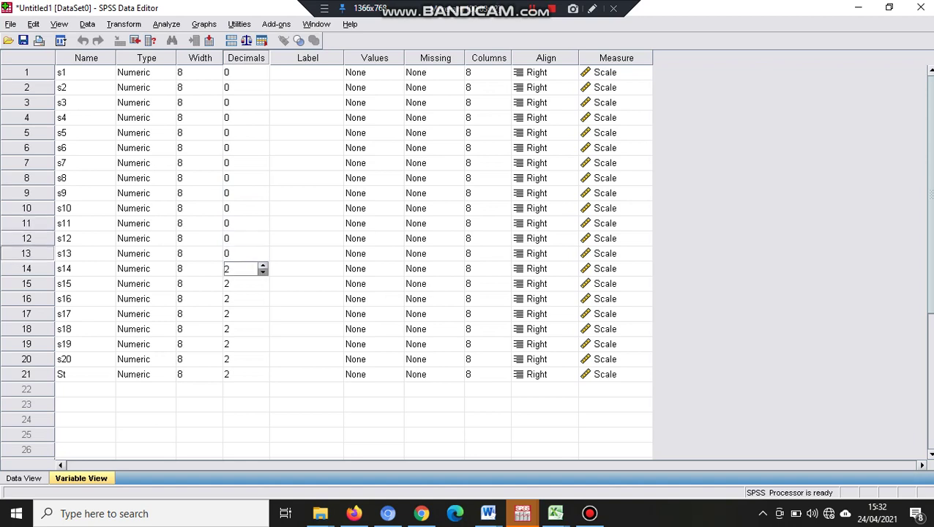
Step: Set the number of decimals for variables s14 and s15 to 0
{"action": "key", "text": "Down"}
{"action": "key", "text": "Down"}
{"action": "key", "text": "Down"}
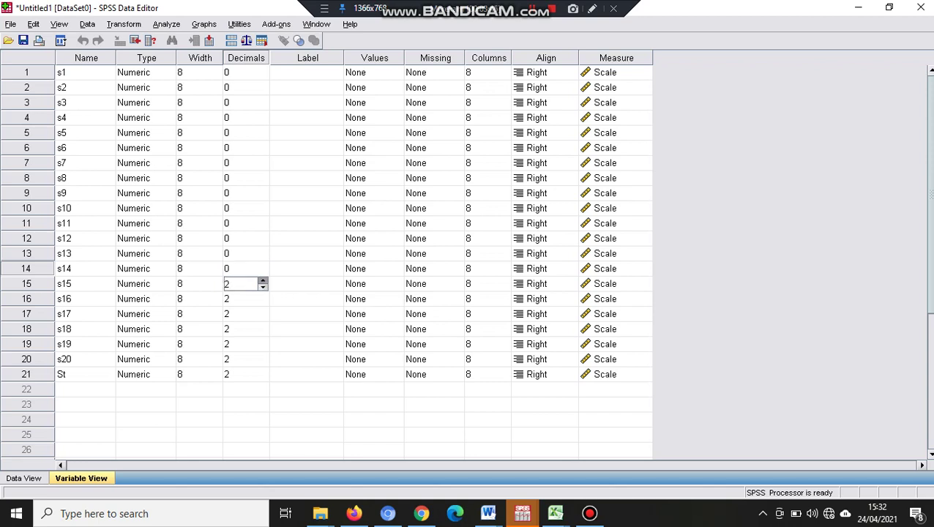
{"action": "key", "text": "Down"}
{"action": "key", "text": "Down"}
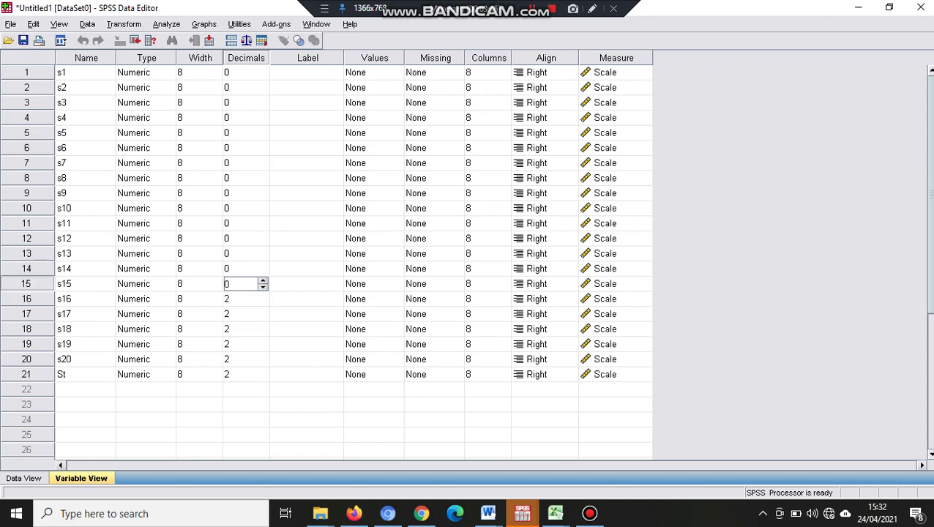
Step: Set the number of decimals for variables s16 and s17 to 0
{"action": "key", "text": "Down"}
{"action": "key", "text": "Down"}
{"action": "key", "text": "Down"}
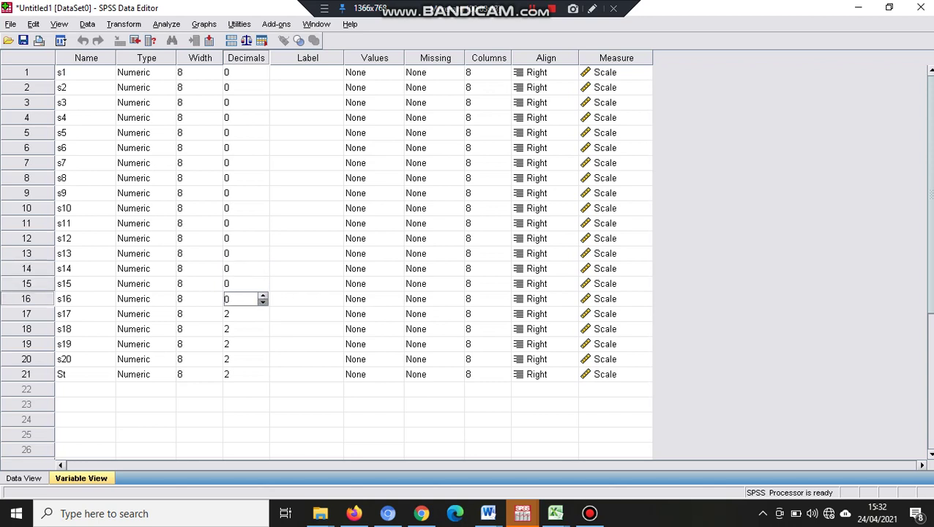
{"action": "key", "text": "Down"}
{"action": "key", "text": "Down"}
{"action": "key", "text": "Down"}
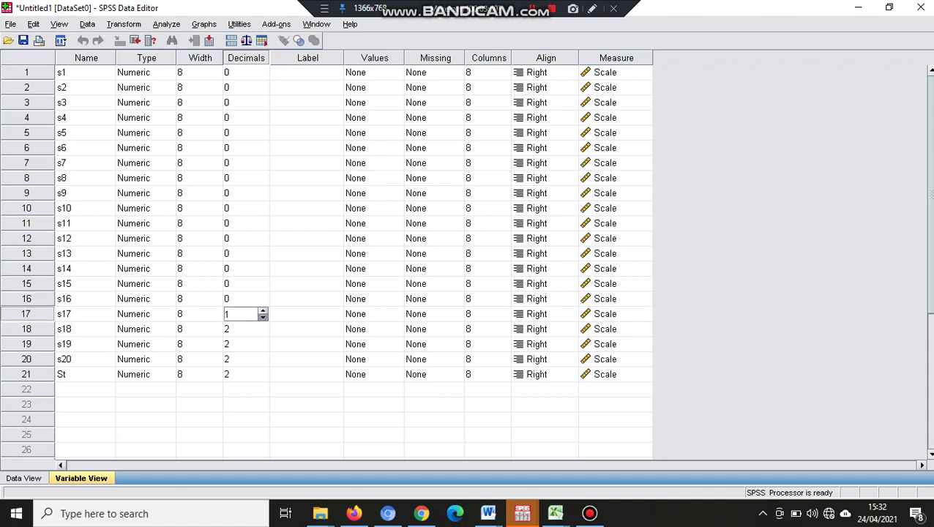
Step: Set the number of decimals for variables s18 and s19 to 0
{"action": "left_click", "coordinate": [241, 329]}
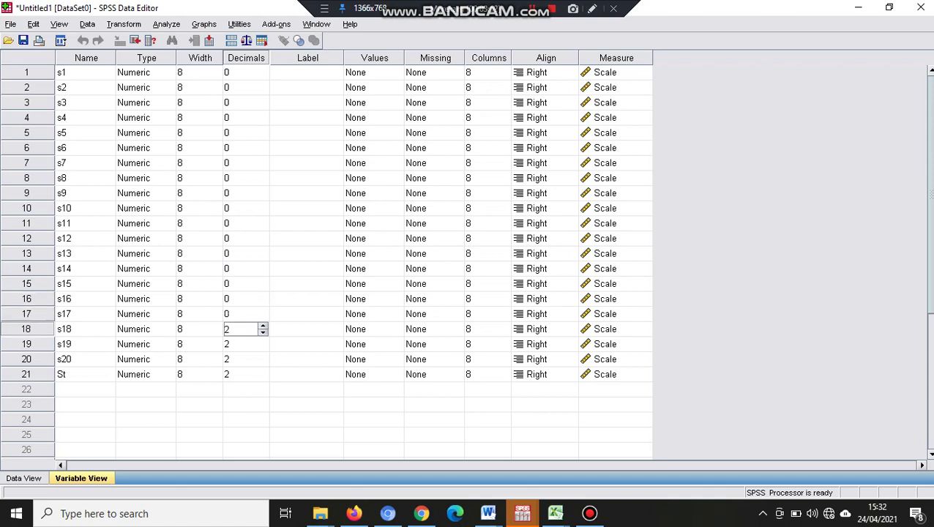
{"action": "key", "text": "Down"}
{"action": "key", "text": "Down"}
{"action": "left_click", "coordinate": [241, 344]}
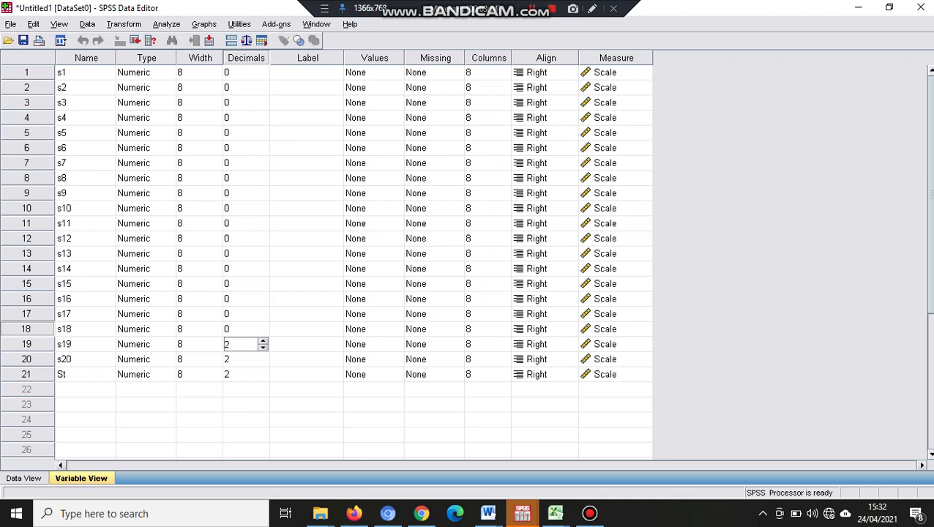
{"action": "key", "text": "Down"}
{"action": "key", "text": "Down"}
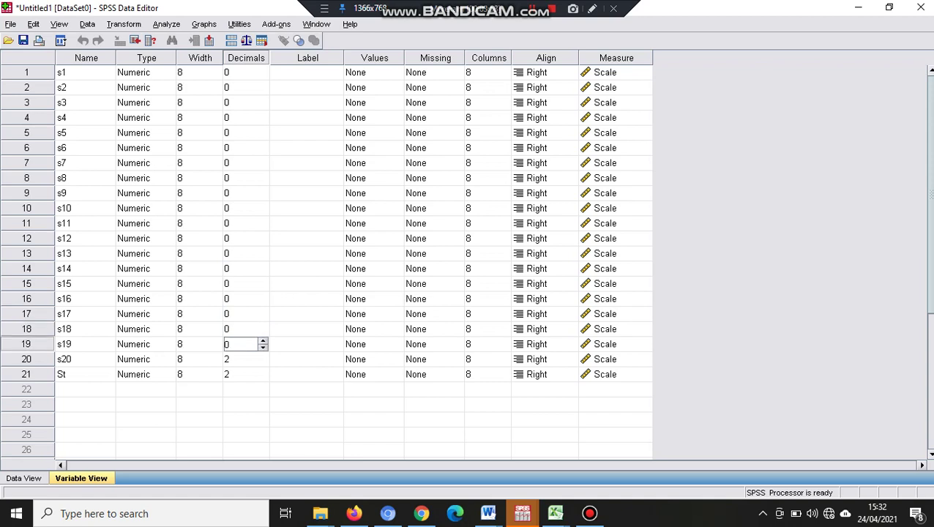
Step: Enter the label "SOAL 1" for variable s1 and "SOAL 2" for s2
{"action": "left_click", "coordinate": [306, 72]}
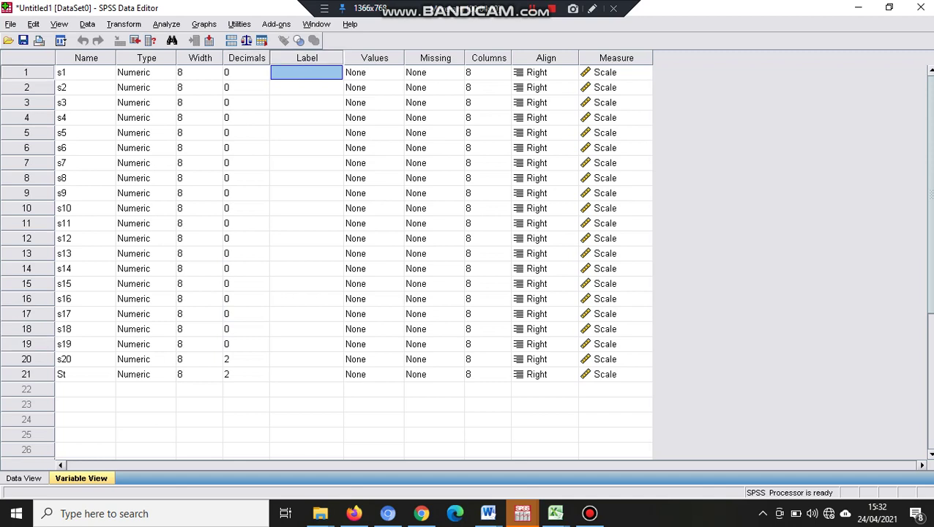
{"action": "type", "text": "S"}
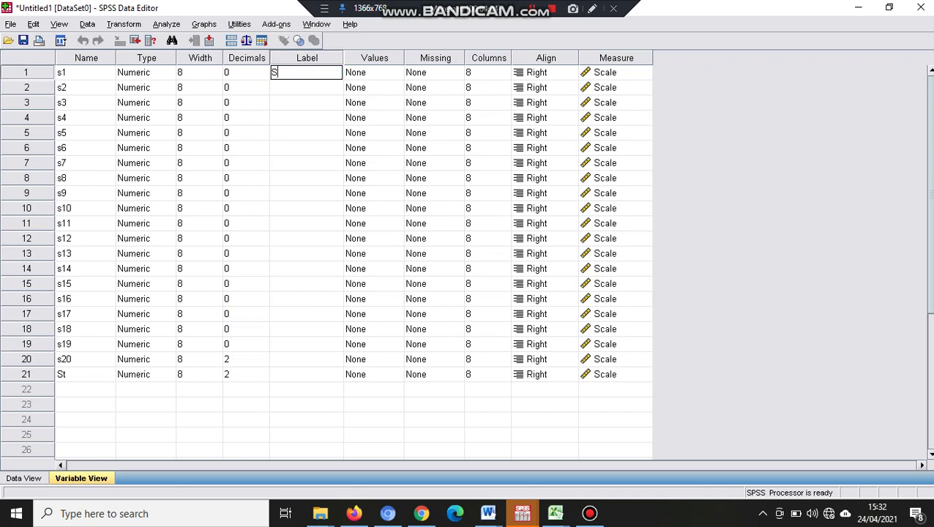
{"action": "type", "text": "OC"}
{"action": "key", "text": "BackSpace"}
{"action": "type", "text": "AL 1"}
{"action": "left_click", "coordinate": [306, 87]}
{"action": "type", "text": "SOAL 2"}
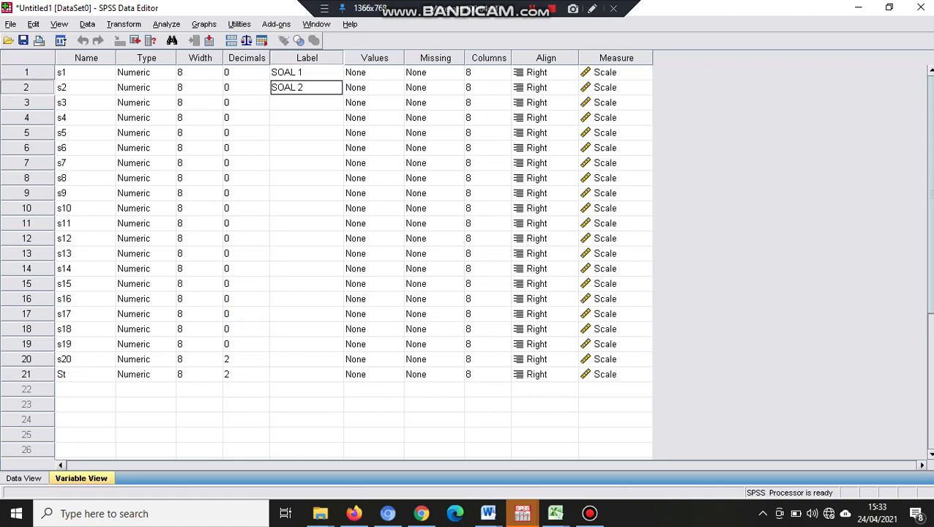
Step: Enter the label "SOAL 2" for variable s3 and "SOAL 3" for s4
{"action": "left_click", "coordinate": [306, 103]}
{"action": "type", "text": "S"}
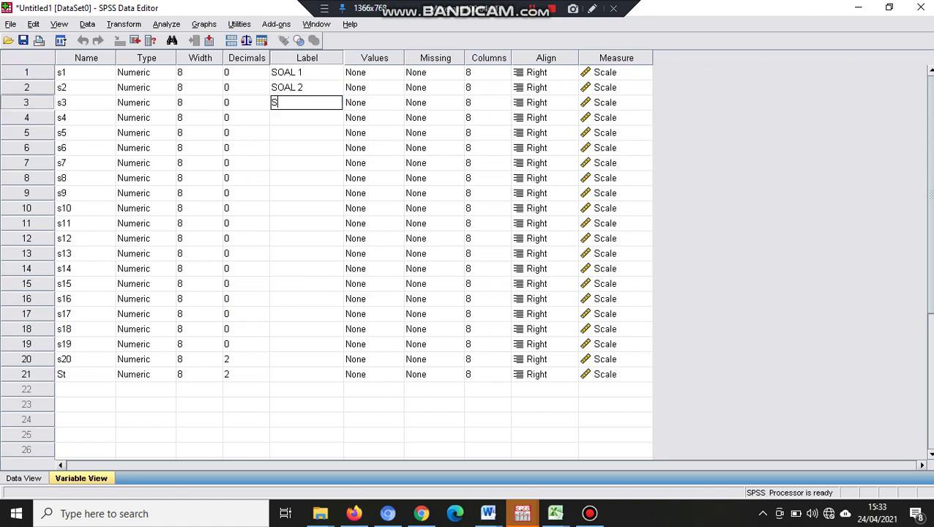
{"action": "type", "text": "OAL 2"}
{"action": "left_click", "coordinate": [306, 117]}
{"action": "type", "text": "SP"}
{"action": "key", "text": "BackSpace"}
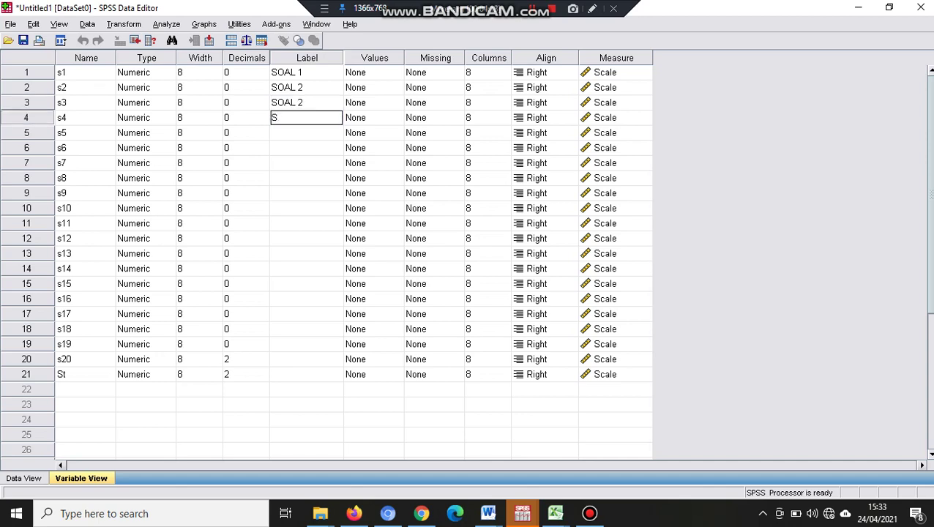
{"action": "type", "text": "OAL 3"}
{"action": "key", "text": "Return"}
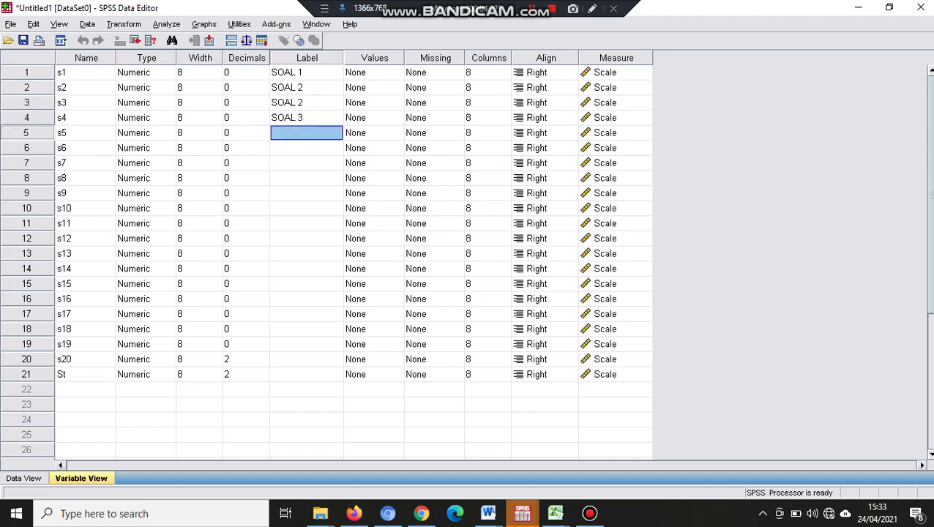
Step: Enter the label "SOAL 4" for variable s5 and "SOAL 5" for s6
{"action": "type", "text": "SOAL 4"}
{"action": "key", "text": "Return"}
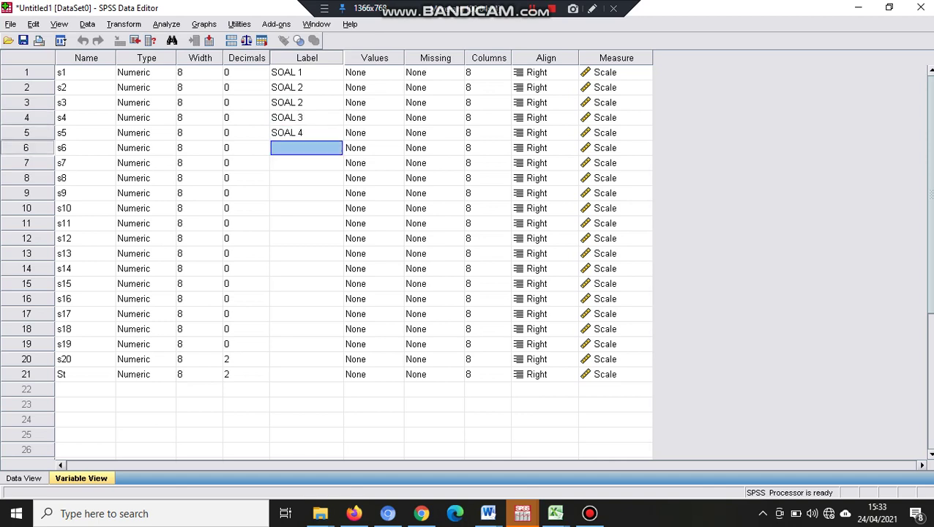
{"action": "type", "text": "SOAL 5"}
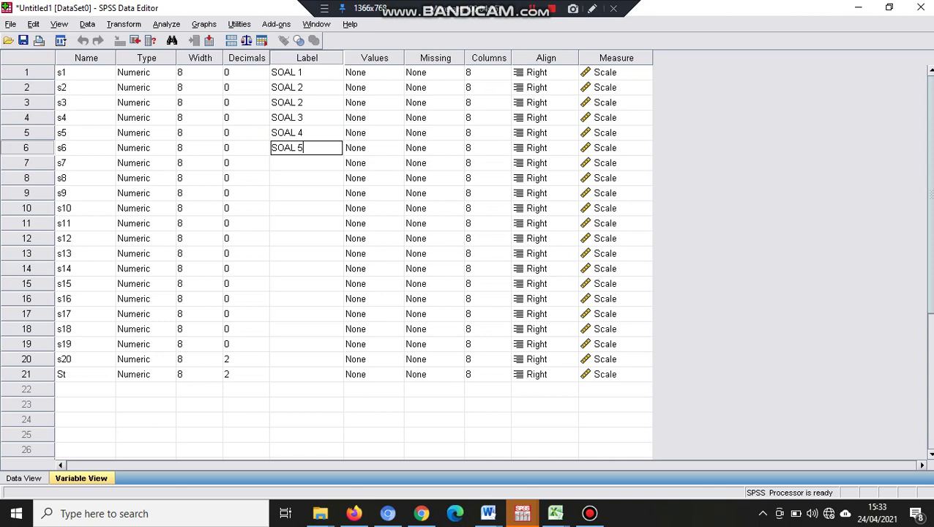
{"action": "key", "text": "Return"}
Step: Enter the label "SOAL 6" for variable s7 and "SOAL 7" for s8
{"action": "type", "text": "SOAL 6"}
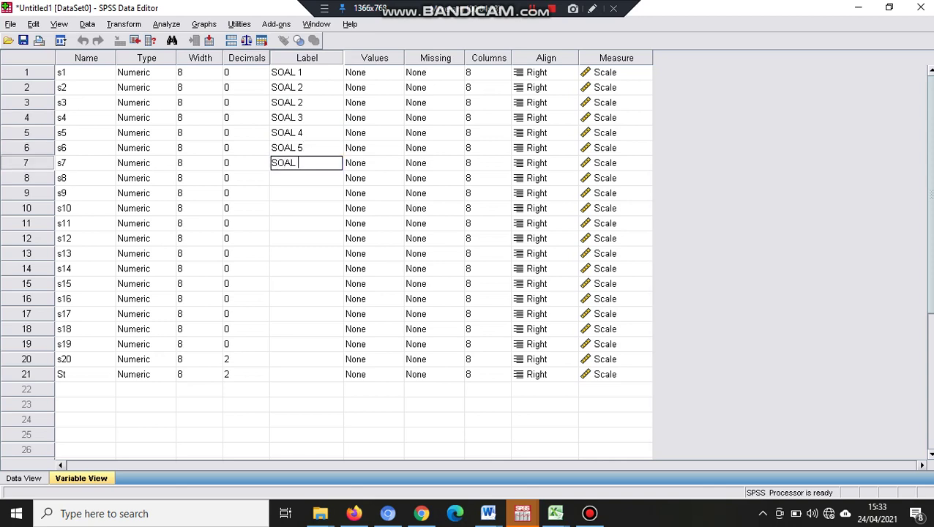
{"action": "key", "text": "Return"}
{"action": "type", "text": "SOAL"}
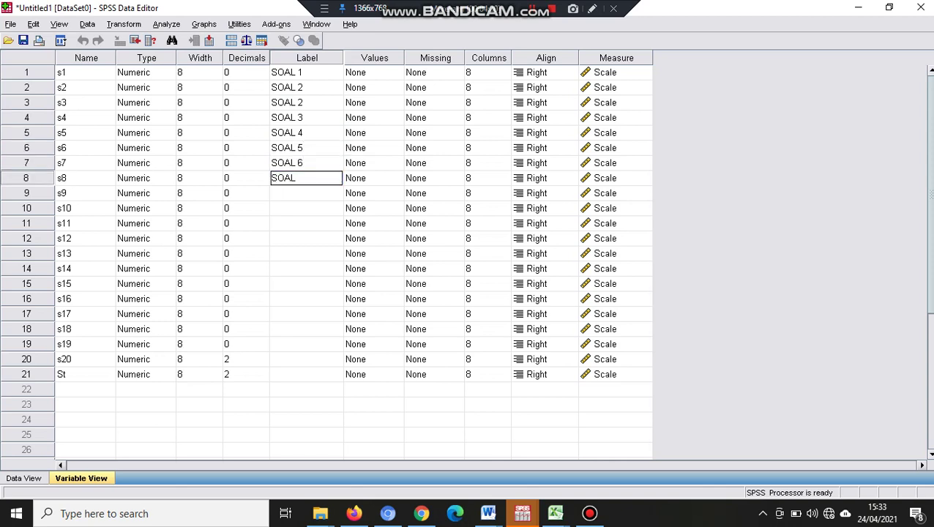
{"action": "type", "text": " 7"}
{"action": "key", "text": "Return"}
Step: Enter the label "SOAL 8" for variable s9 and "SOAL 9" for s10
{"action": "type", "text": "SOA"}
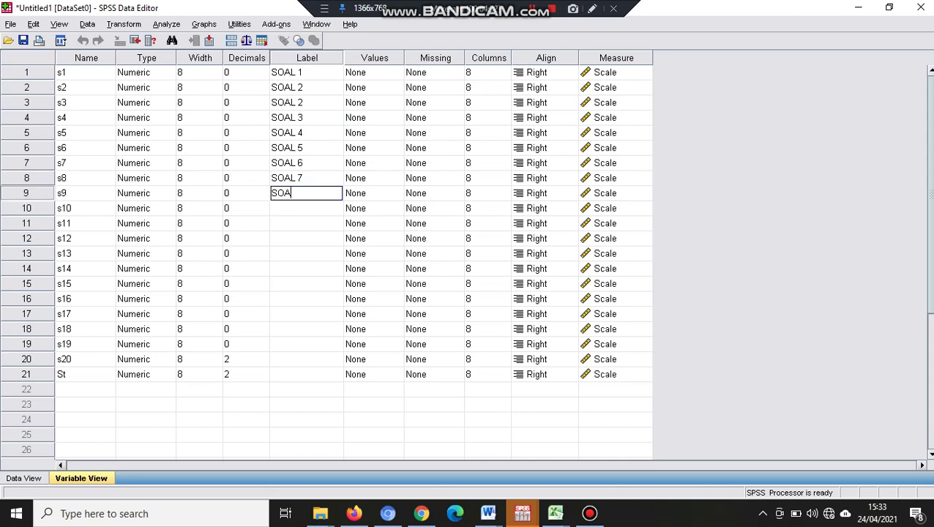
{"action": "type", "text": "L 8"}
{"action": "key", "text": "Return"}
{"action": "type", "text": "SOA"}
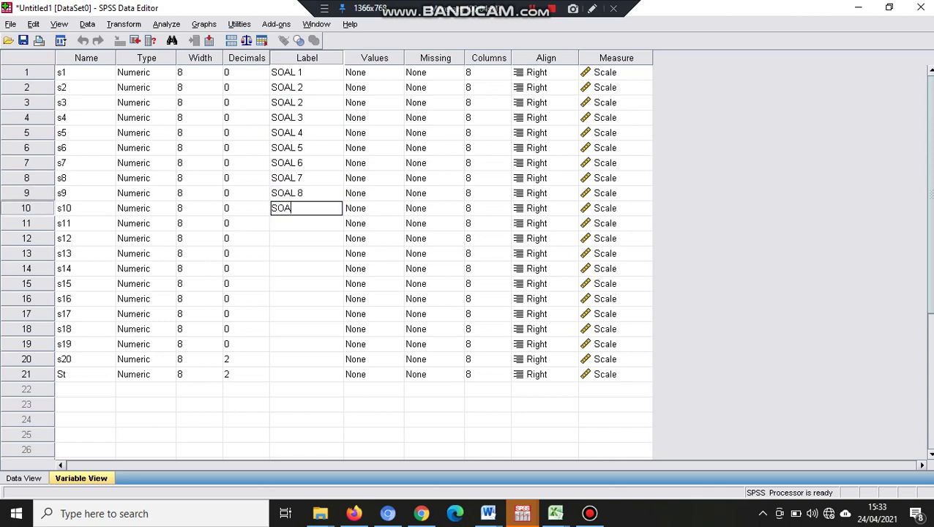
{"action": "type", "text": "L 9"}
{"action": "key", "text": "Return"}
Step: Enter the label "SOAL 10" for variable s11 and "SOAL 11" for s12
{"action": "type", "text": "SOAL "}
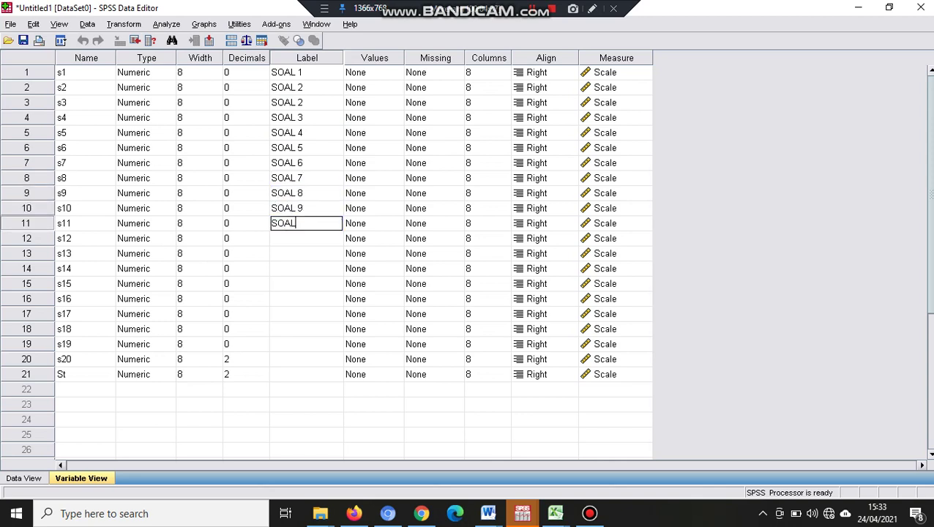
{"action": "type", "text": "10"}
{"action": "key", "text": "Return"}
{"action": "type", "text": "SOAL "}
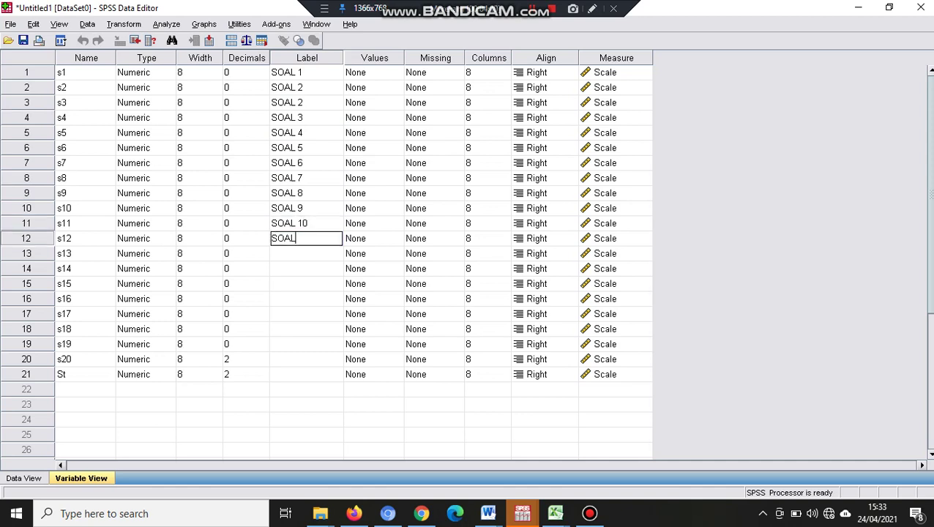
{"action": "type", "text": "11"}
{"action": "key", "text": "Return"}
Step: Enter the label "SOAL 12" for variable s13 and "SOAL 13" for s14
{"action": "type", "text": "SO"}
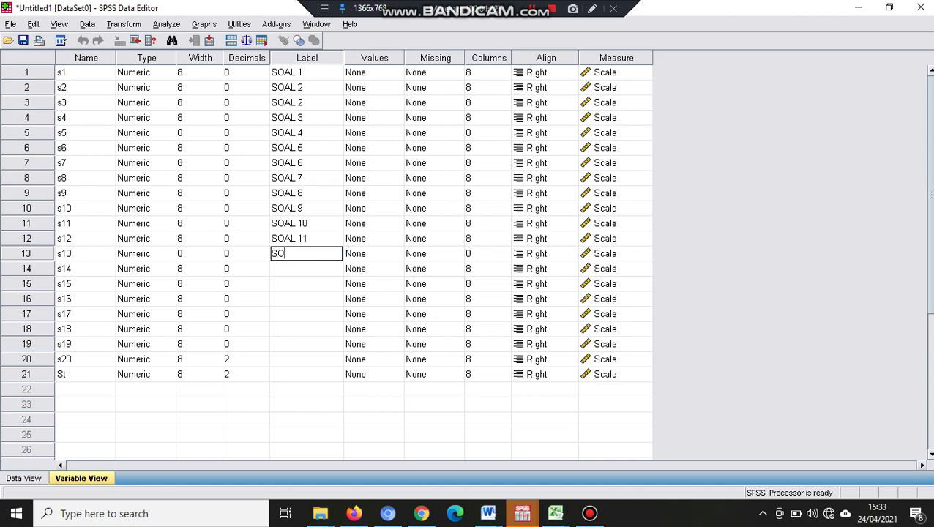
{"action": "type", "text": "AL 12"}
{"action": "key", "text": "Return"}
{"action": "type", "text": "SO"}
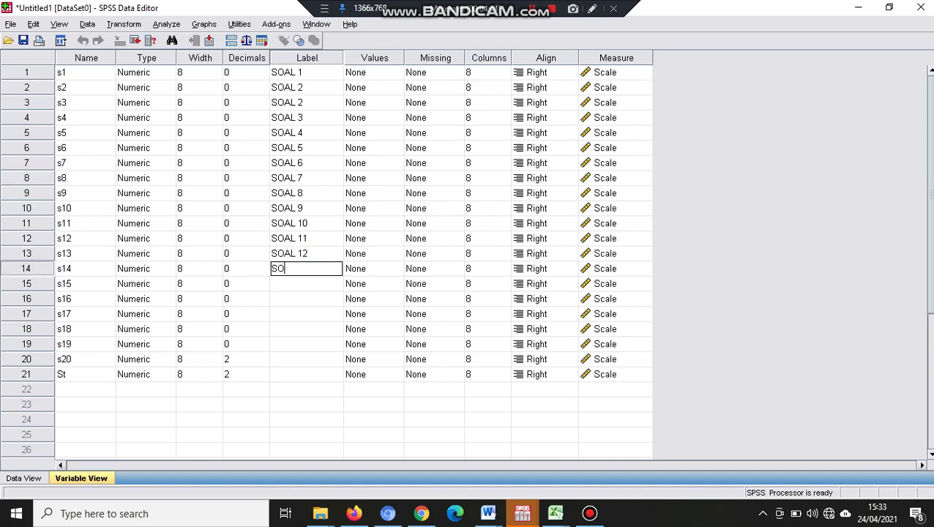
{"action": "type", "text": "AL 13"}
{"action": "key", "text": "Return"}
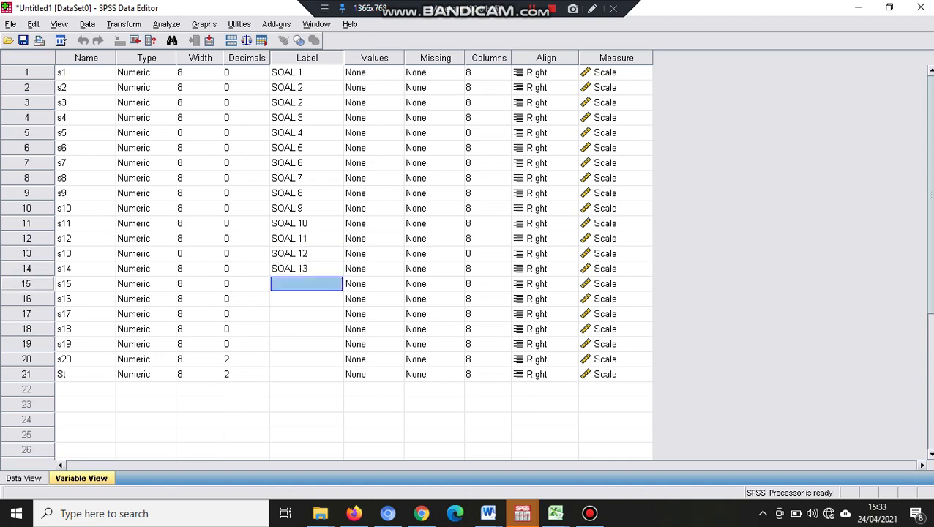
Step: Enter the label "SOAL 14" for variable s15 and "SOAL 15" for s16
{"action": "type", "text": "SOAL 14"}
{"action": "key", "text": "Return"}
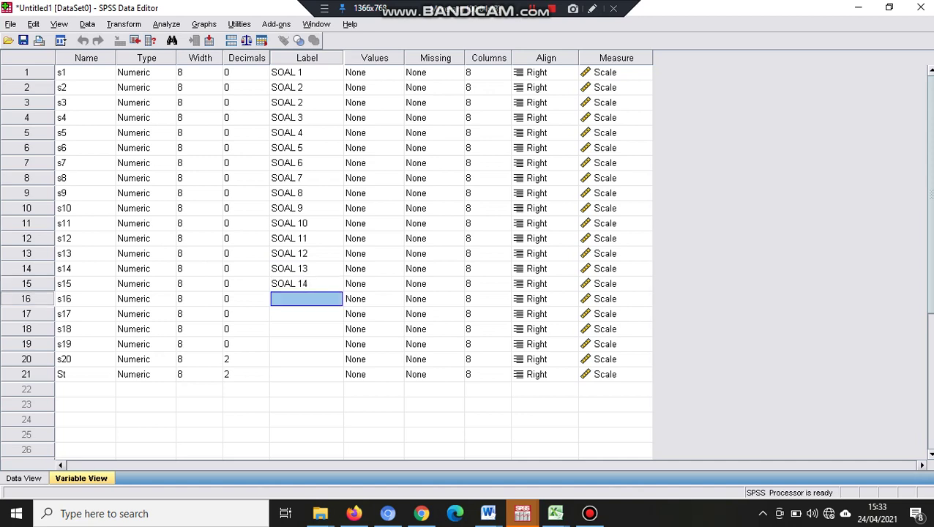
{"action": "type", "text": "SOAL 1"}
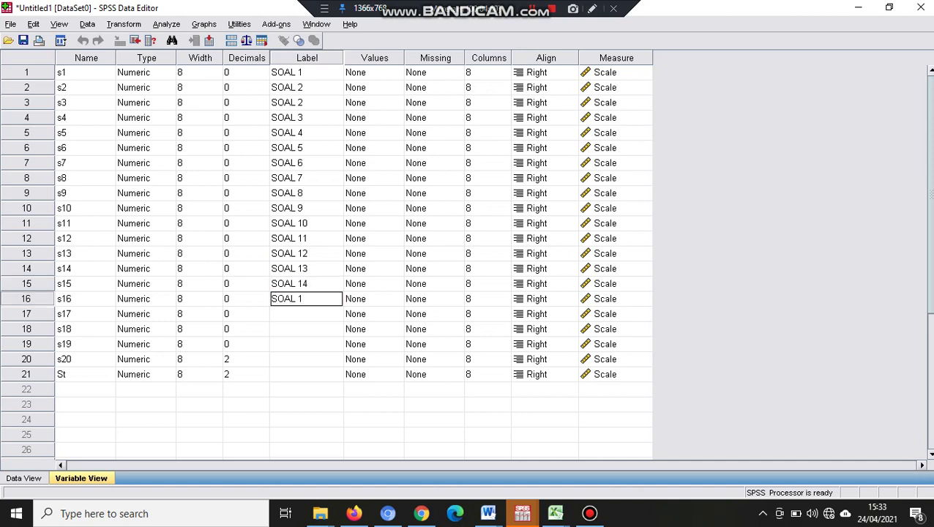
{"action": "type", "text": "5"}
{"action": "key", "text": "Return"}
Step: Enter the label "SOAL 16" for variable s17
{"action": "type", "text": "SPA"}
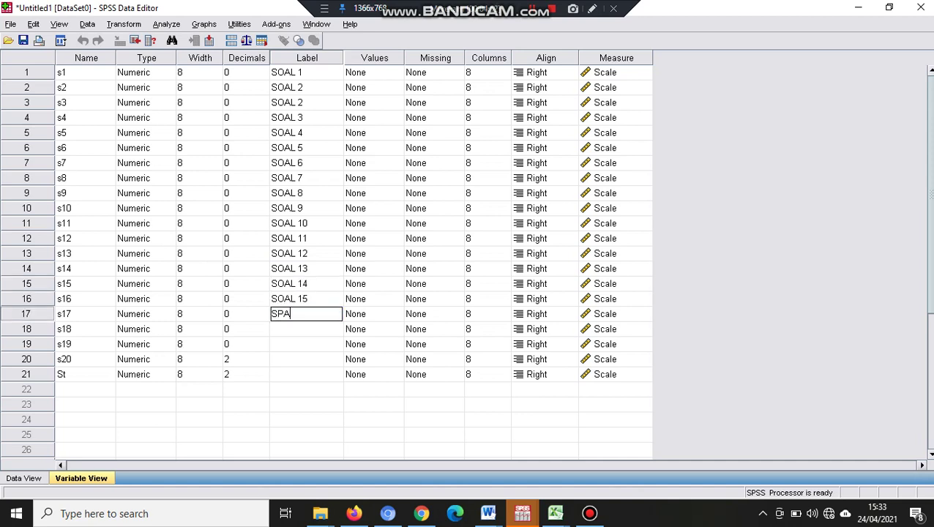
{"action": "key", "text": "BackSpace"}
{"action": "key", "text": "BackSpace"}
{"action": "type", "text": "OAL 16"}
{"action": "key", "text": "Return"}
Step: Enter the label "SOAL 17" for variable s18 and "SOAL 18" for s19
{"action": "type", "text": "SOAL 1"}
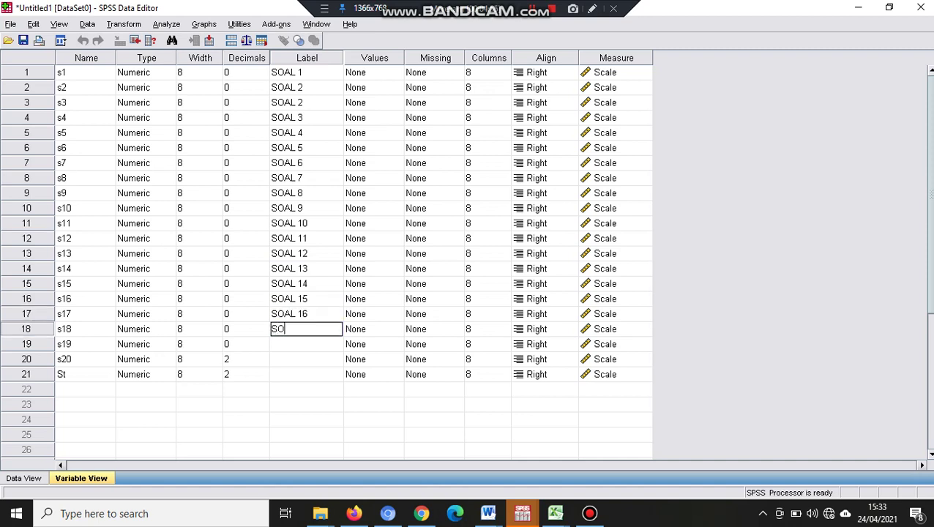
{"action": "type", "text": "8"}
{"action": "key", "text": "BackSpace"}
{"action": "type", "text": "7"}
{"action": "key", "text": "Return"}
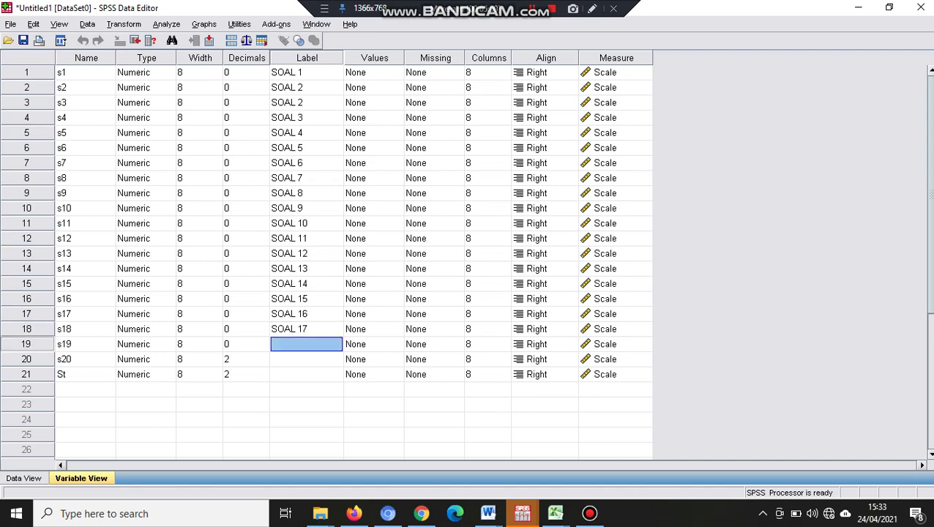
{"action": "type", "text": "SOAL 18"}
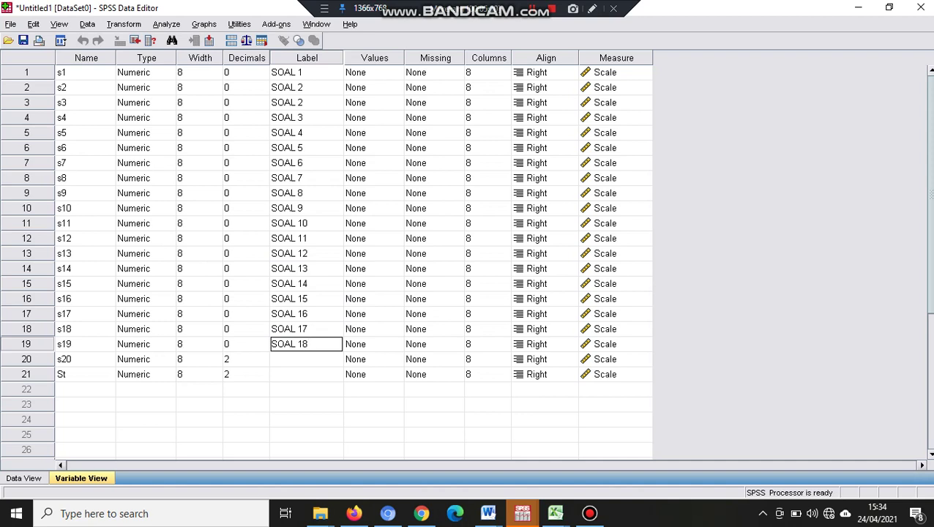
{"action": "key", "text": "Return"}
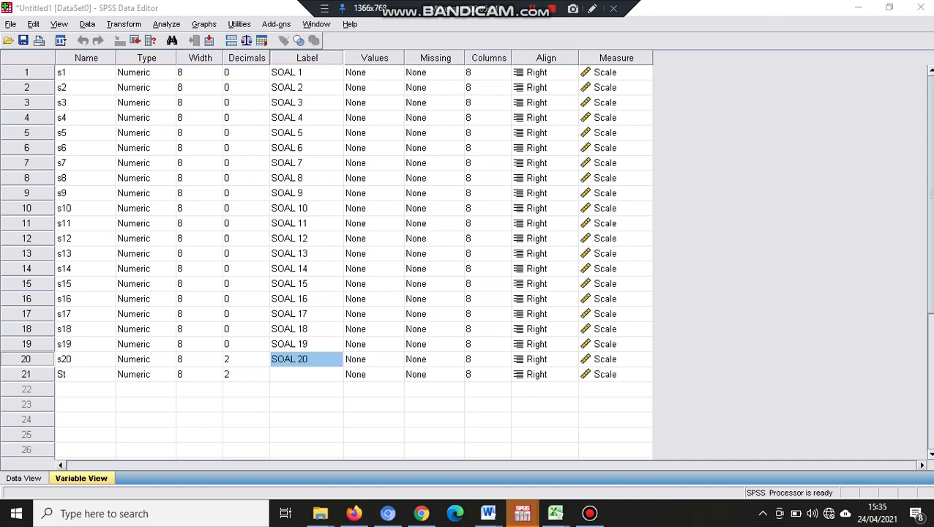
Step: Enter the label "SKOR TOTAL" for variable St
{"action": "left_click", "coordinate": [307, 374]}
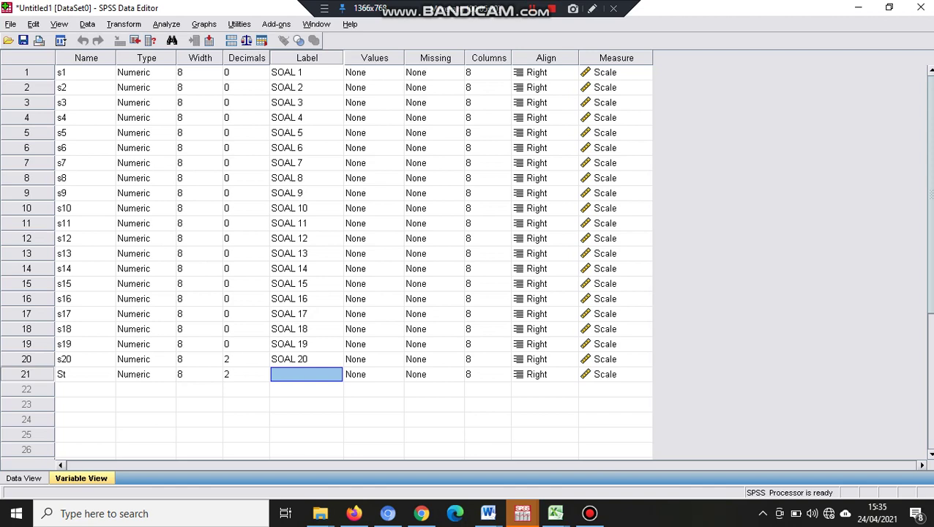
{"action": "type", "text": "SOAL"}
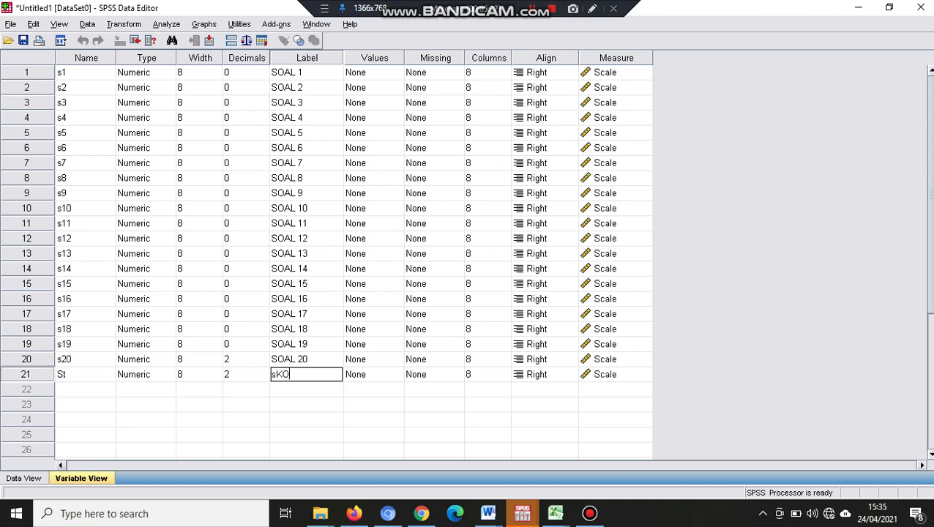
{"action": "key", "text": "BackSpace"}
{"action": "key", "text": "BackSpace"}
{"action": "key", "text": "BackSpace"}
{"action": "key", "text": "BackSpace"}
{"action": "type", "text": "SKOR TOTAL"}
{"action": "key", "text": "Return"}
{"action": "key", "text": "Up"}
{"action": "key", "text": "Up"}
{"action": "key", "text": "Up"}
{"action": "key", "text": "Up"}
{"action": "key", "text": "Up"}
{"action": "key", "text": "Up"}
{"action": "key", "text": "Up"}
{"action": "key", "text": "Up"}
{"action": "key", "text": "Up"}
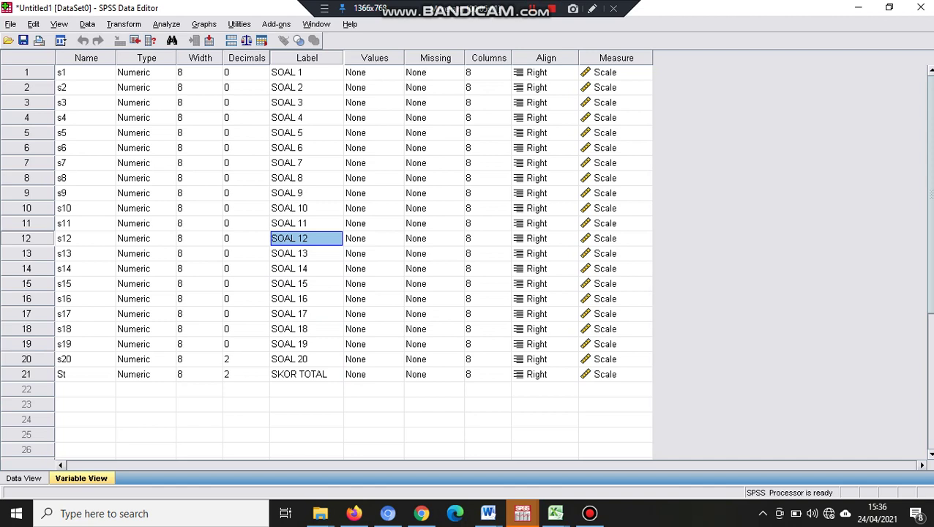
Step: Set the measurement level of variable s1 to Scale and switch to the data view
{"action": "left_click", "coordinate": [616, 72]}
{"action": "left_click", "coordinate": [645, 72]}
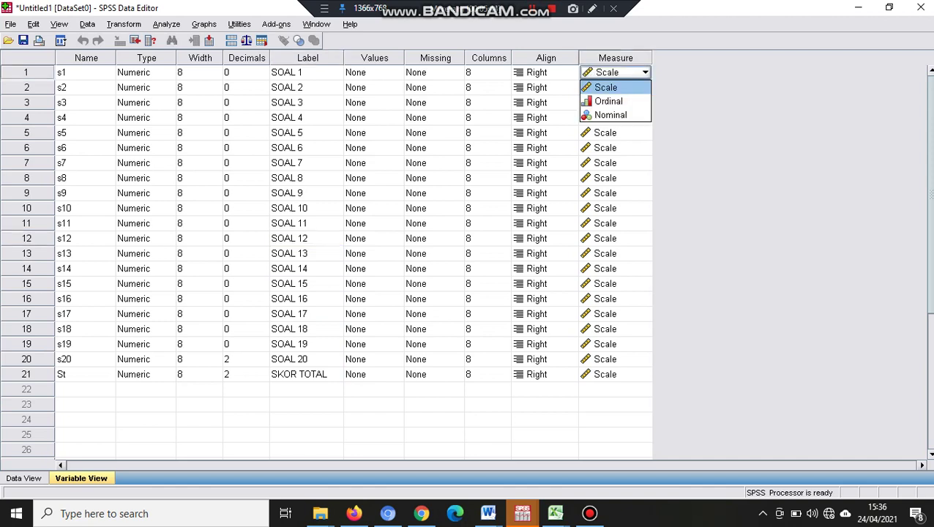
{"action": "left_click", "coordinate": [606, 88]}
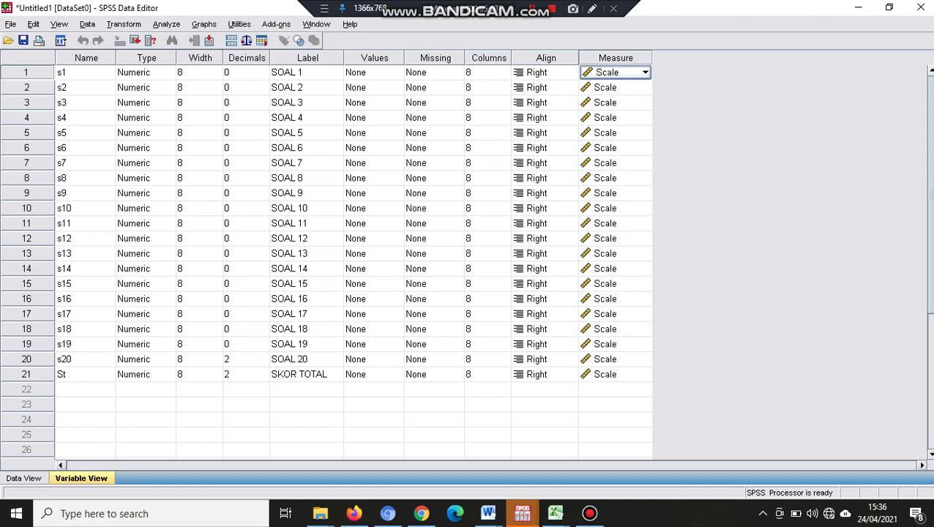
{"action": "key", "text": "ctrl+t"}
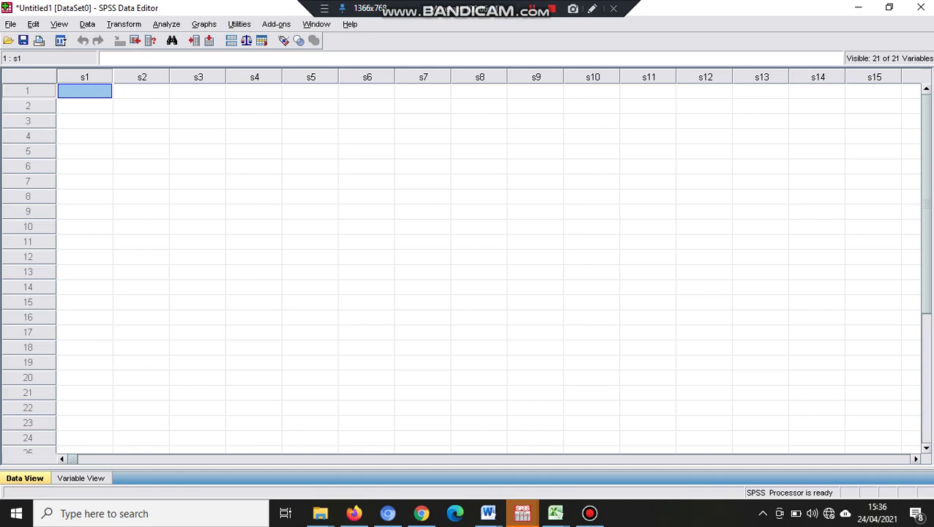
Step: Switch to the Excel workbook with the respondents' scores and copy the question number row and all scores for questions 1 to 20 (F4:Y19)
{"action": "left_click", "coordinate": [555, 514]}
{"action": "left_click", "coordinate": [481, 451]}
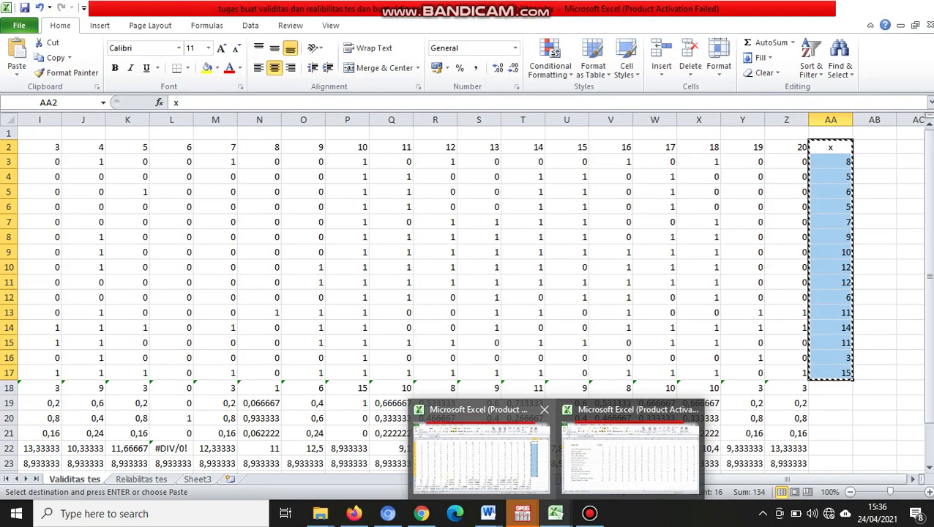
{"action": "left_click", "coordinate": [630, 454]}
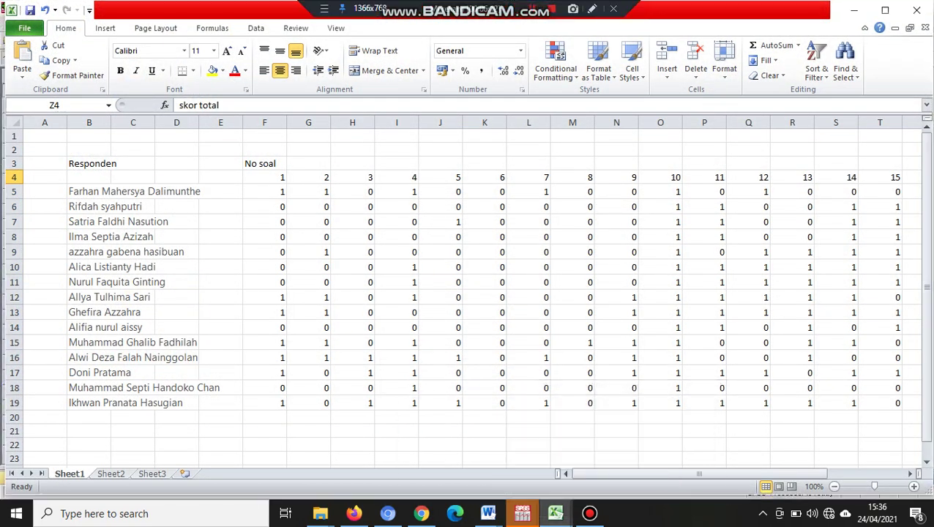
{"action": "left_click_drag", "start_coordinate": [271, 177], "coordinate": [811, 407]}
{"action": "key", "text": "ctrl+c"}
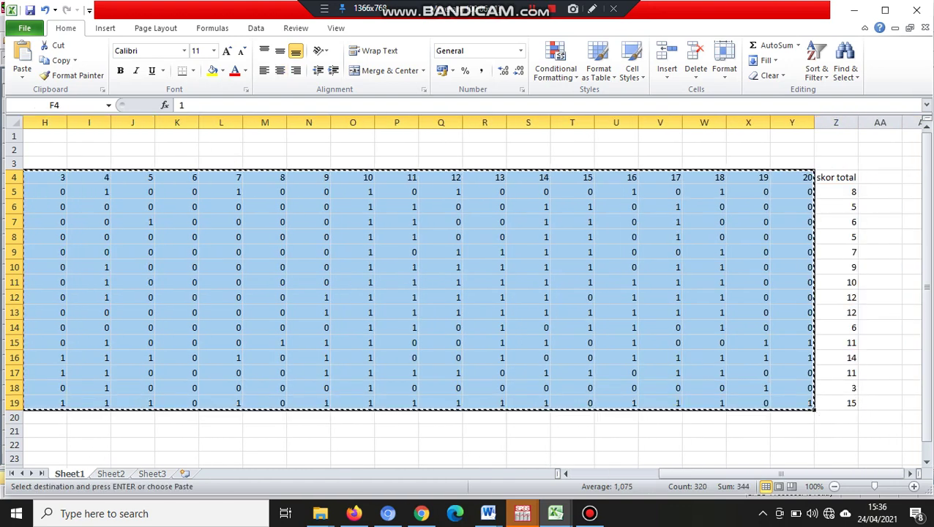
{"action": "mouse_move", "coordinate": [523, 513]}
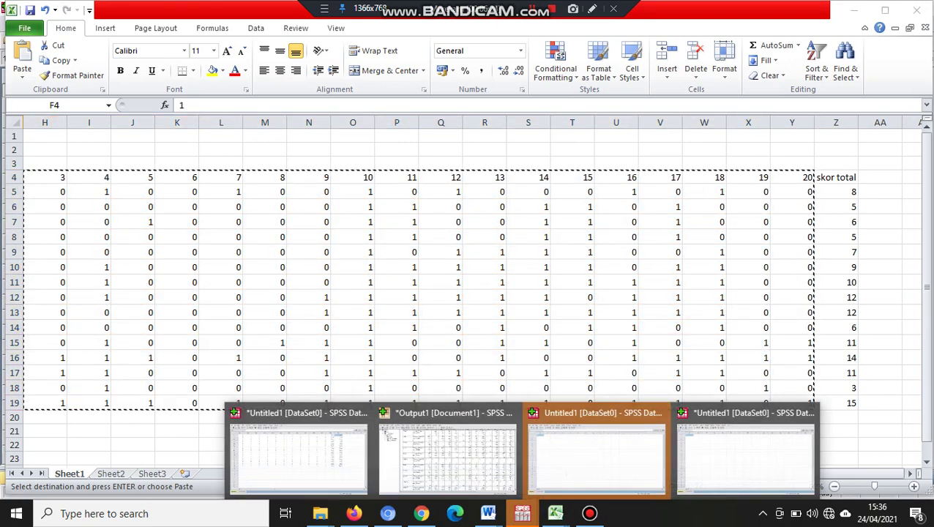
{"action": "left_click", "coordinate": [599, 462]}
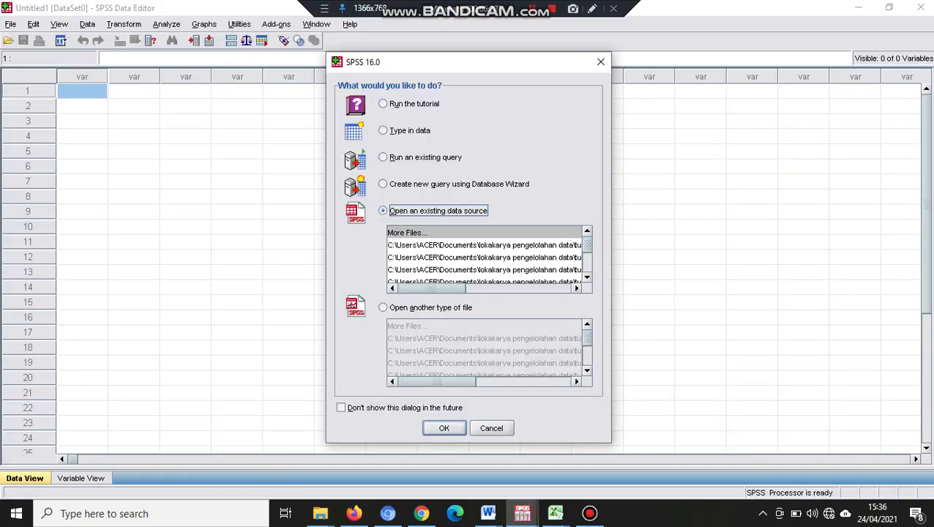
{"action": "key", "text": "Escape"}
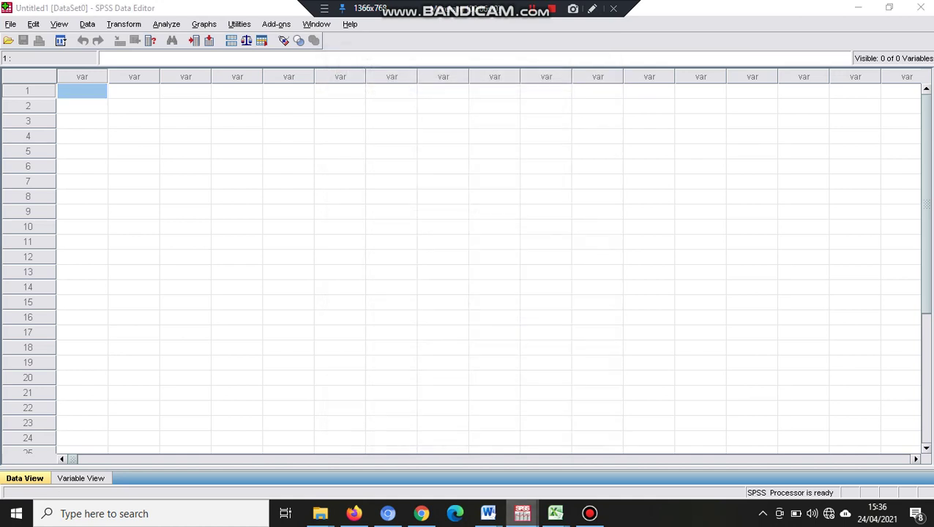
Step: Switch to the SPSS dataset with variables s1 to St and paste the copied scores starting at the first case of s1
{"action": "mouse_move", "coordinate": [523, 513]}
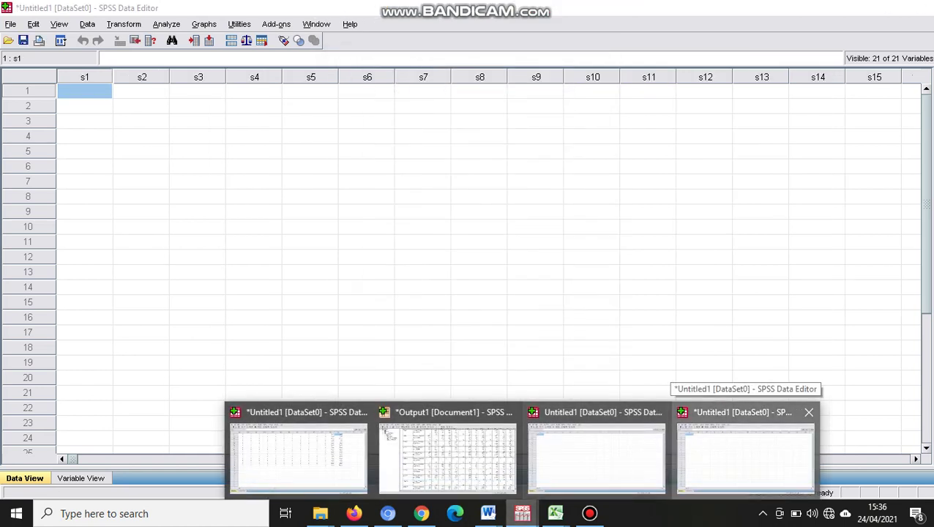
{"action": "left_click", "coordinate": [746, 446]}
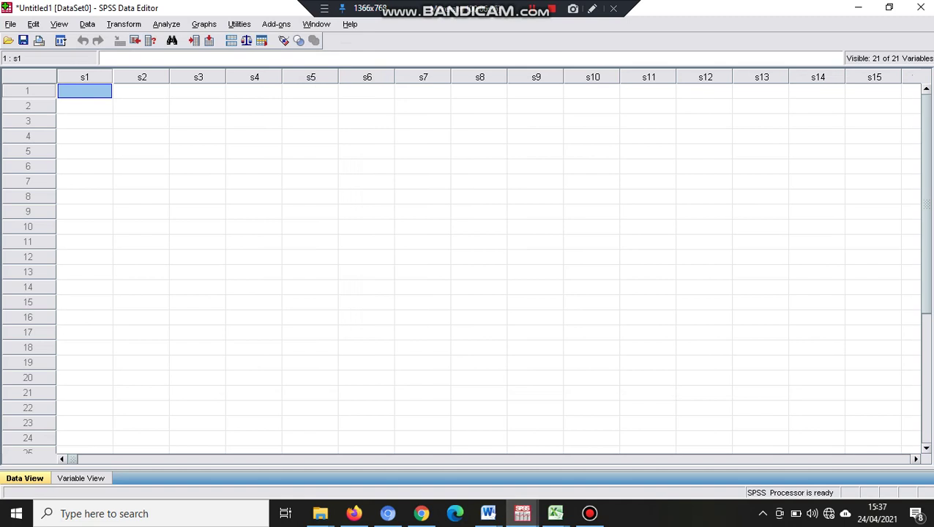
{"action": "key", "text": "ctrl+v"}
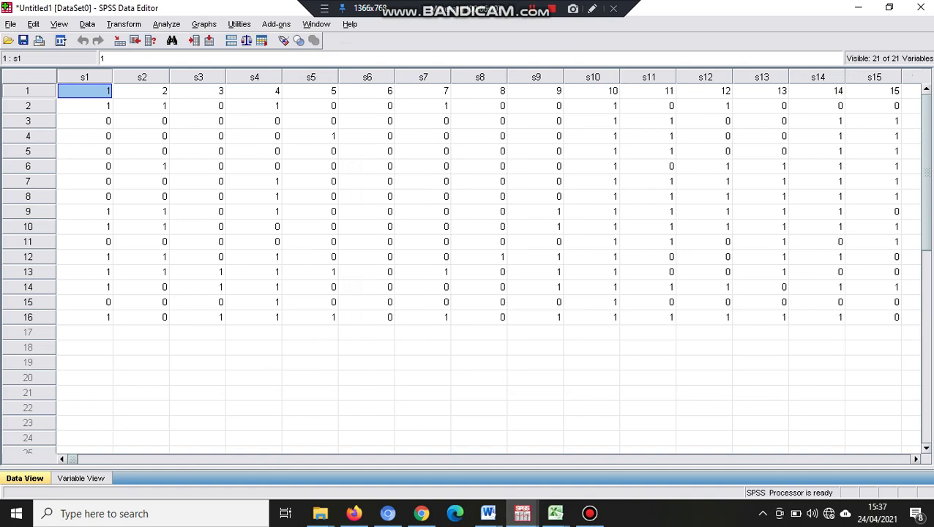
{"action": "scroll", "coordinate": [490, 263], "scroll_direction": "right", "scroll_amount": 5}
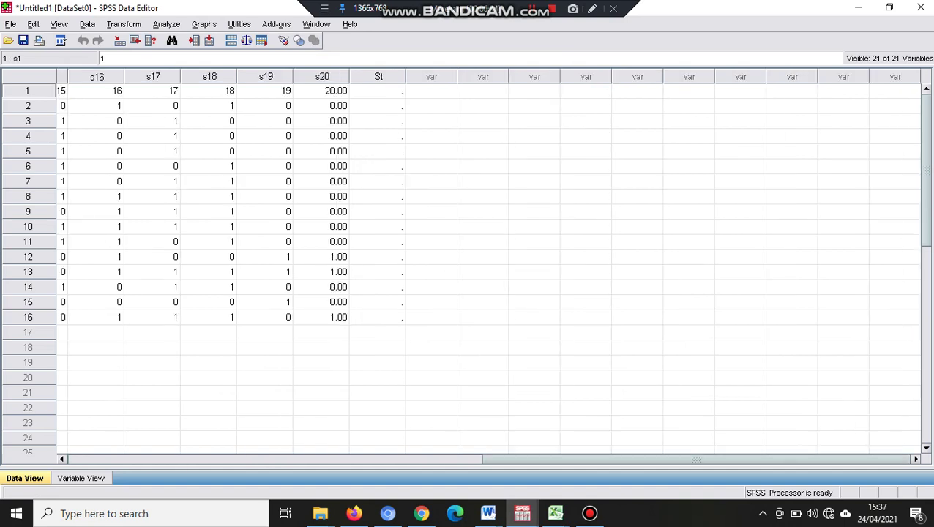
{"action": "scroll", "coordinate": [490, 263], "scroll_direction": "down", "scroll_amount": 8}
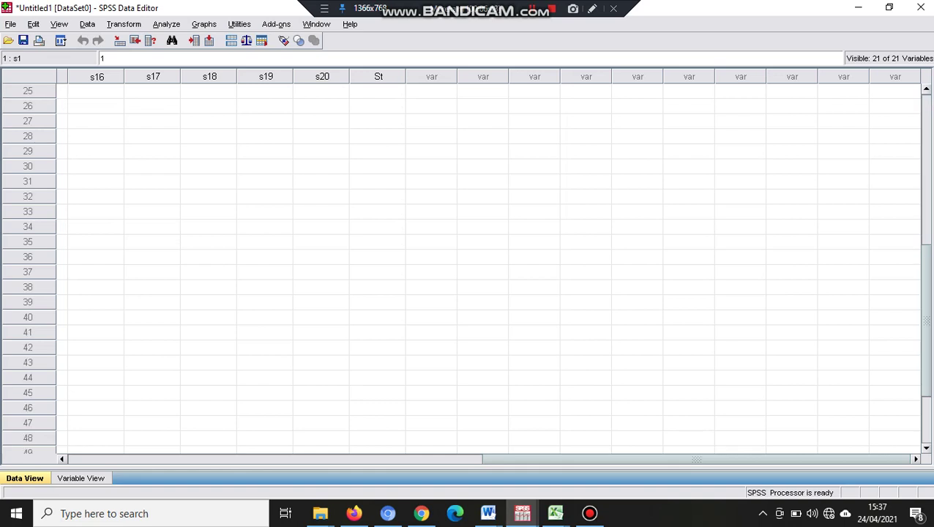
{"action": "scroll", "coordinate": [465, 269], "scroll_direction": "up", "scroll_amount": 8}
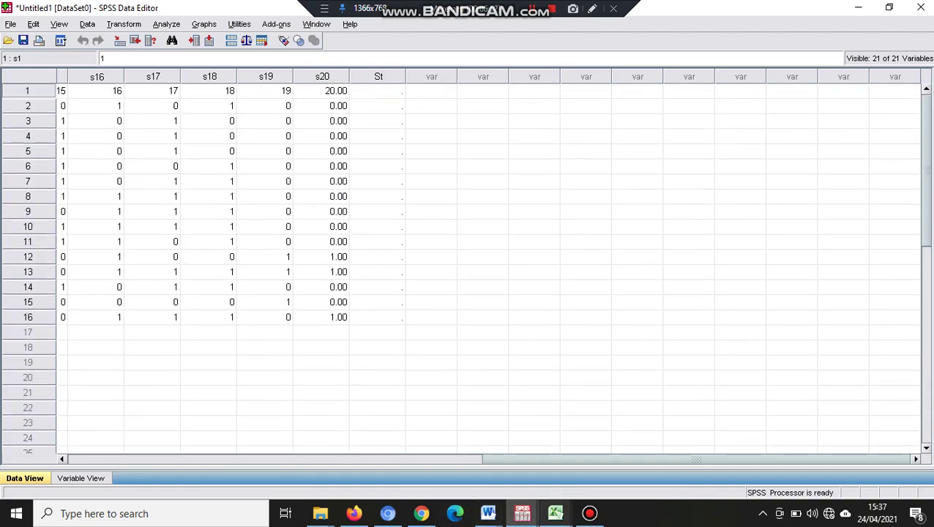
Step: Switch to the Excel workbook with the respondents' scores and copy the skor total values in Z5:Z19, without the header
{"action": "left_click", "coordinate": [555, 514]}
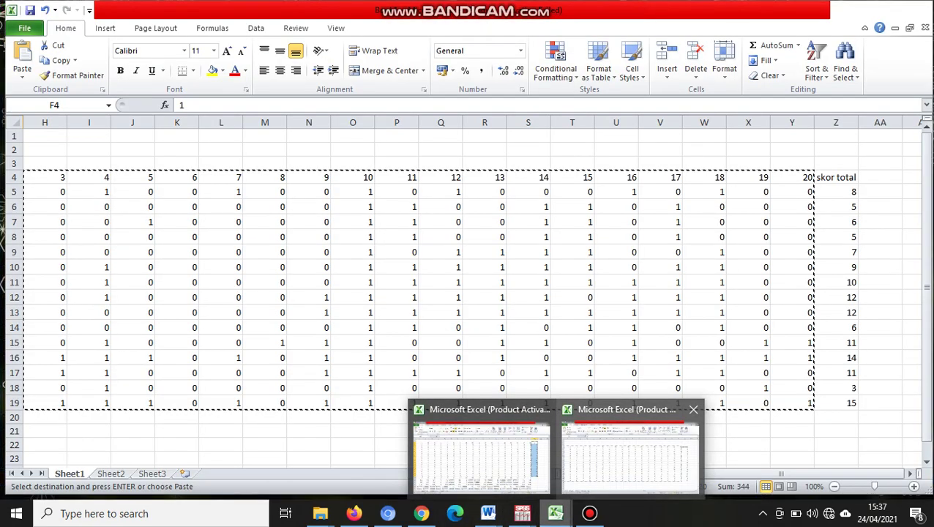
{"action": "left_click", "coordinate": [630, 450]}
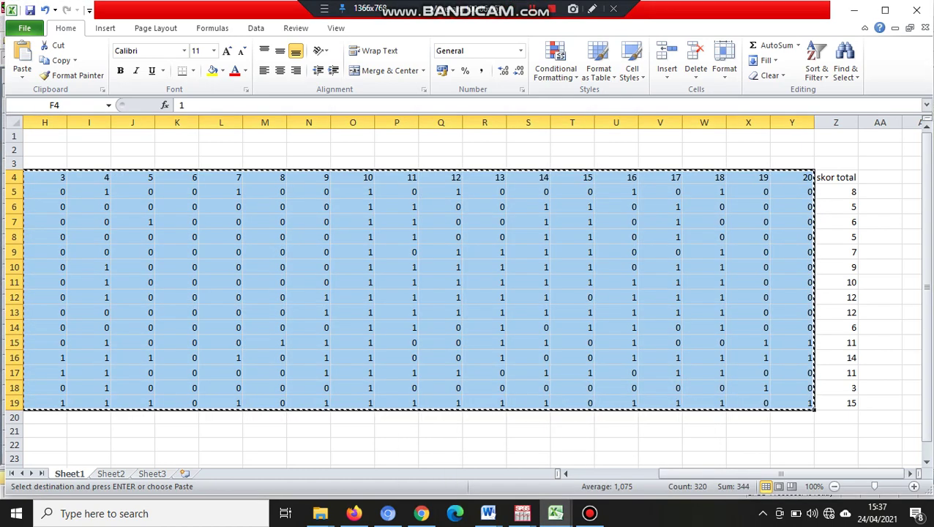
{"action": "left_click", "coordinate": [836, 177]}
{"action": "left_click_drag", "start_coordinate": [837, 177], "coordinate": [836, 402]}
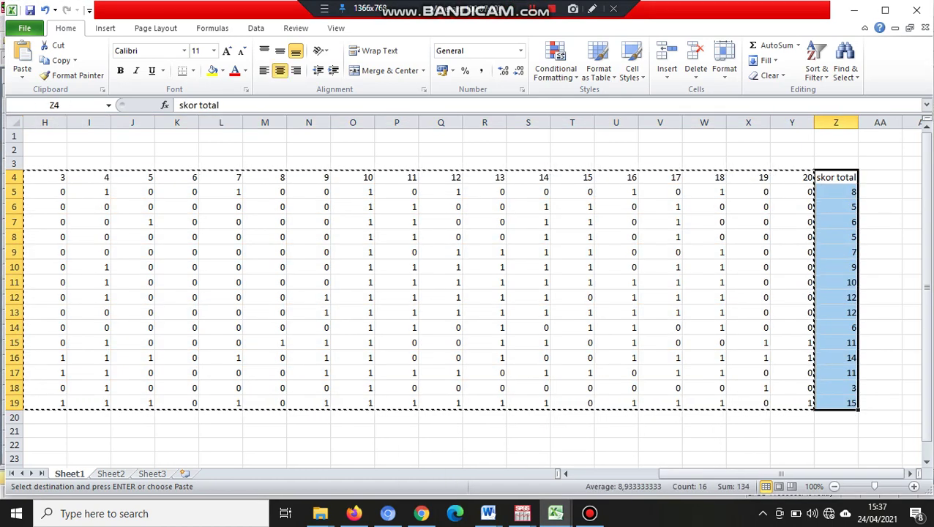
{"action": "left_click", "coordinate": [836, 192]}
{"action": "left_click_drag", "start_coordinate": [836, 192], "coordinate": [836, 402]}
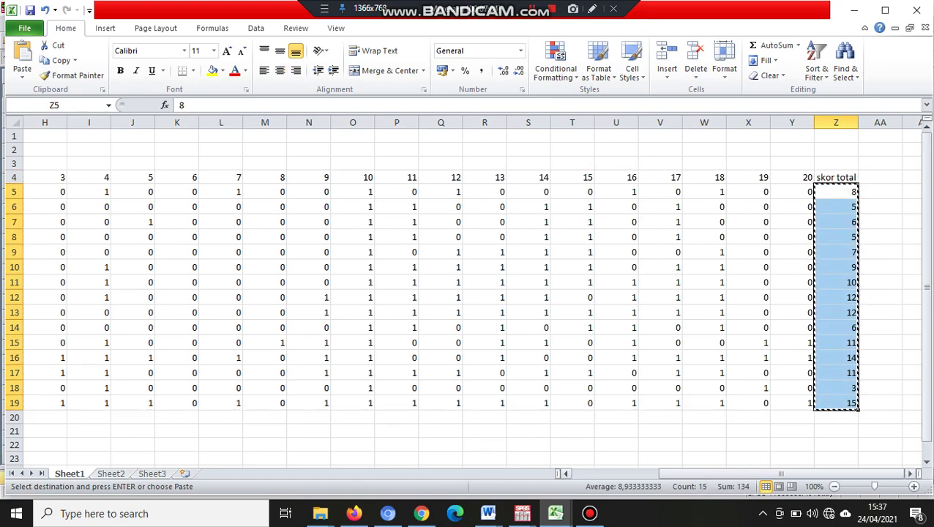
Step: Switch to the SPSS dataset holding the pasted scores and paste the total scores starting at the first case of St
{"action": "mouse_move", "coordinate": [522, 513]}
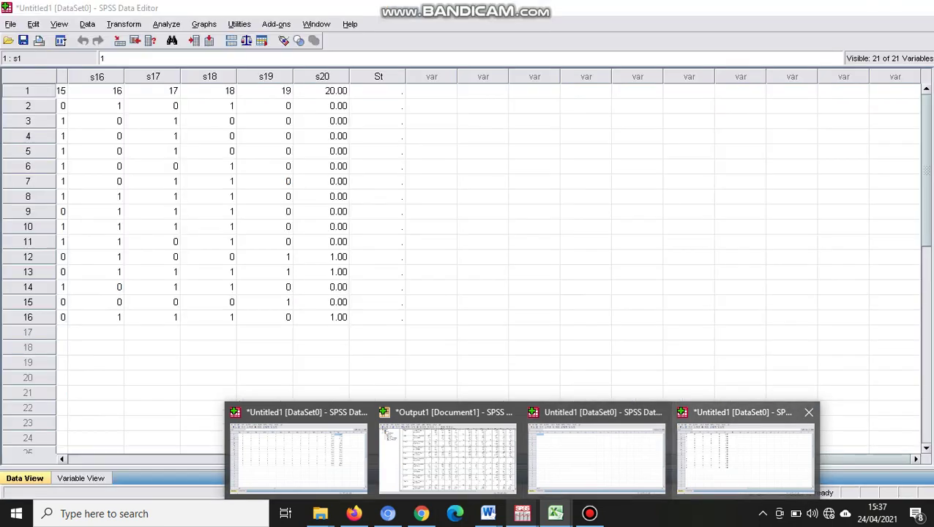
{"action": "left_click", "coordinate": [595, 455]}
{"action": "left_click", "coordinate": [377, 91]}
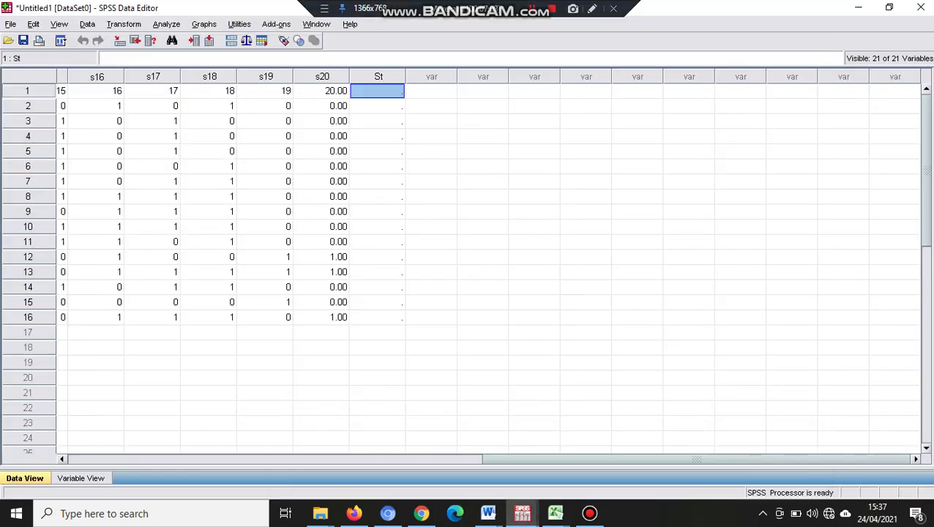
{"action": "type", "text": "8.00 5.00 6.00 5.00 7.00 9.00 10.00 12.00 12.00 6.00 11.00 14.00 11.00 3.00 15.00"}
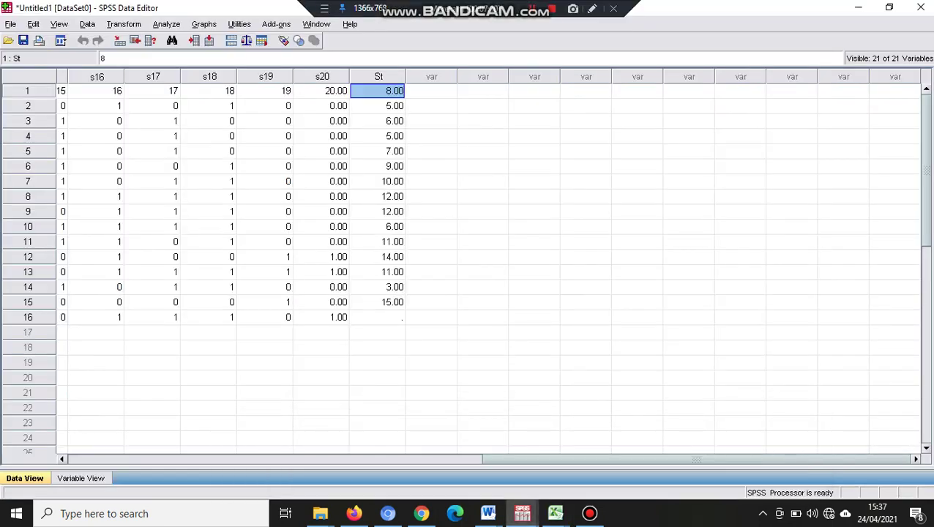
Step: Look through the pasted scores across the variables from St back to s1
{"action": "key", "text": "Down"}
{"action": "key", "text": "Left"}
{"action": "key", "text": "Left"}
{"action": "key", "text": "Left"}
{"action": "key", "text": "Left"}
{"action": "key", "text": "Left"}
{"action": "key", "text": "Left"}
{"action": "key", "text": "Left"}
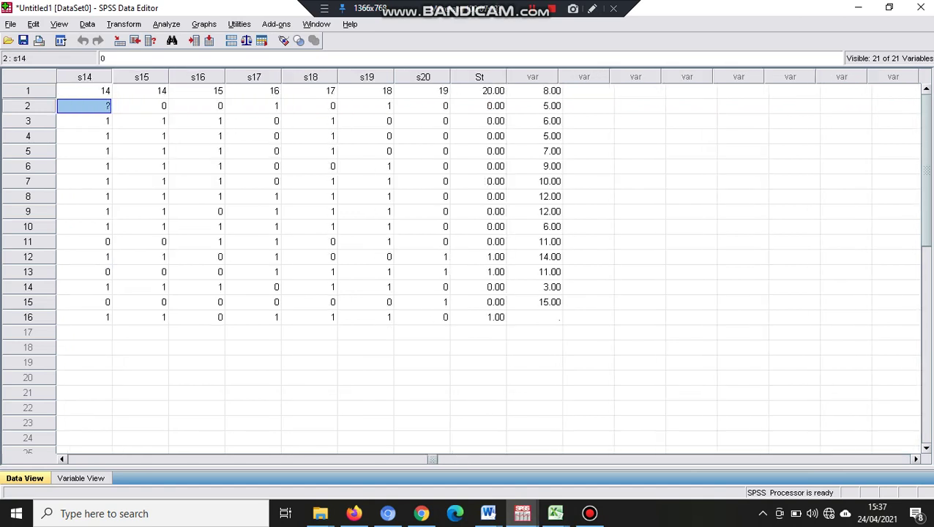
{"action": "key", "text": "Left"}
{"action": "key", "text": "Left"}
{"action": "key", "text": "Left"}
{"action": "key", "text": "Left"}
{"action": "key", "text": "Left"}
{"action": "key", "text": "Left"}
{"action": "key", "text": "Left"}
{"action": "key", "text": "Left"}
{"action": "key", "text": "Left"}
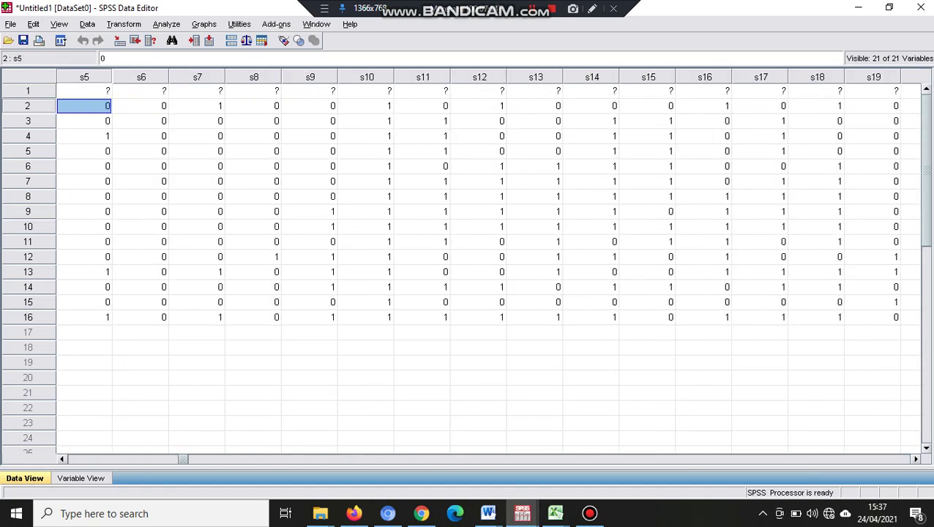
{"action": "key", "text": "Left"}
{"action": "key", "text": "Left"}
{"action": "key", "text": "Left"}
{"action": "key", "text": "Left"}
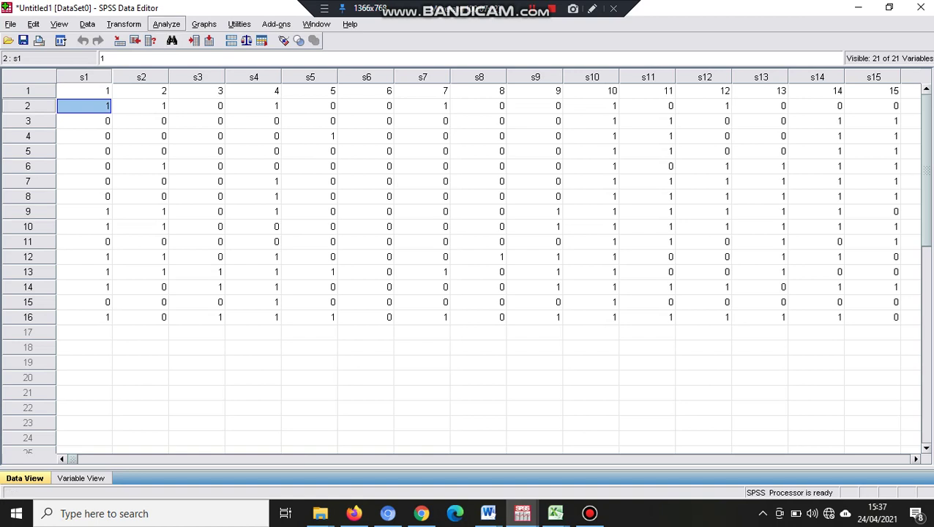
Step: Start a bivariate correlation analysis and add SOAL 1 to SOAL 4 as its variables
{"action": "left_click", "coordinate": [166, 24]}
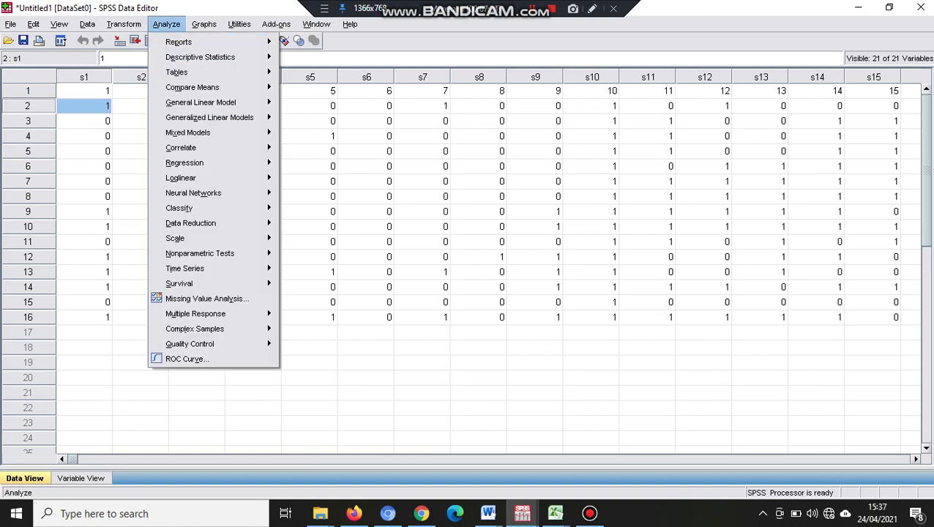
{"action": "mouse_move", "coordinate": [181, 147]}
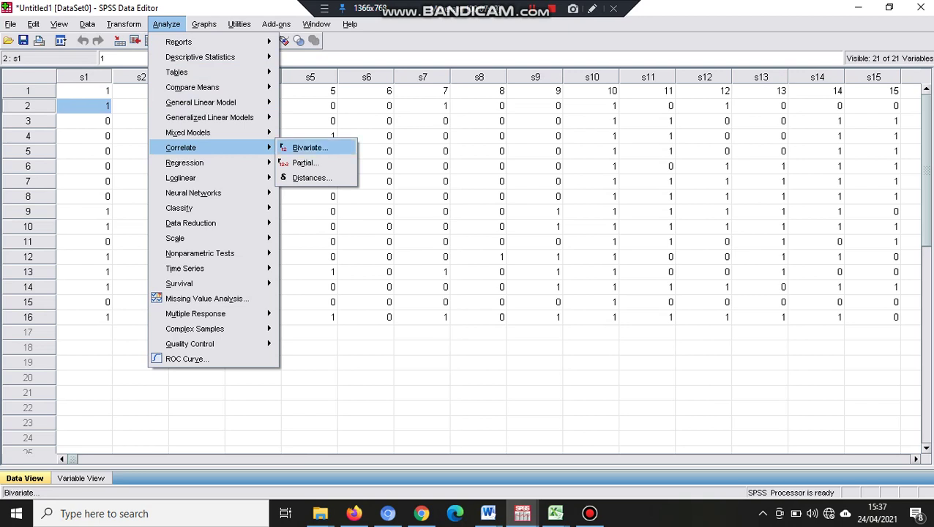
{"action": "left_click", "coordinate": [310, 147]}
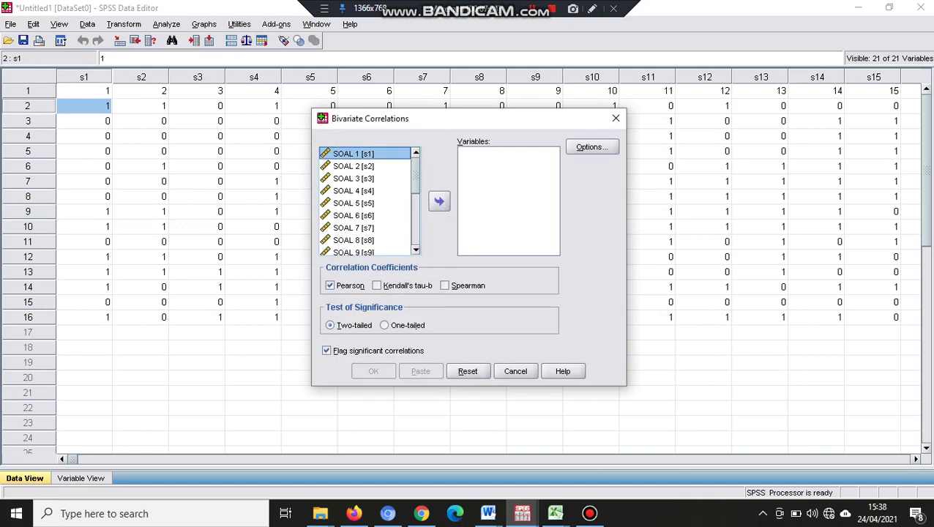
{"action": "left_click", "coordinate": [370, 154]}
{"action": "left_click", "coordinate": [439, 202]}
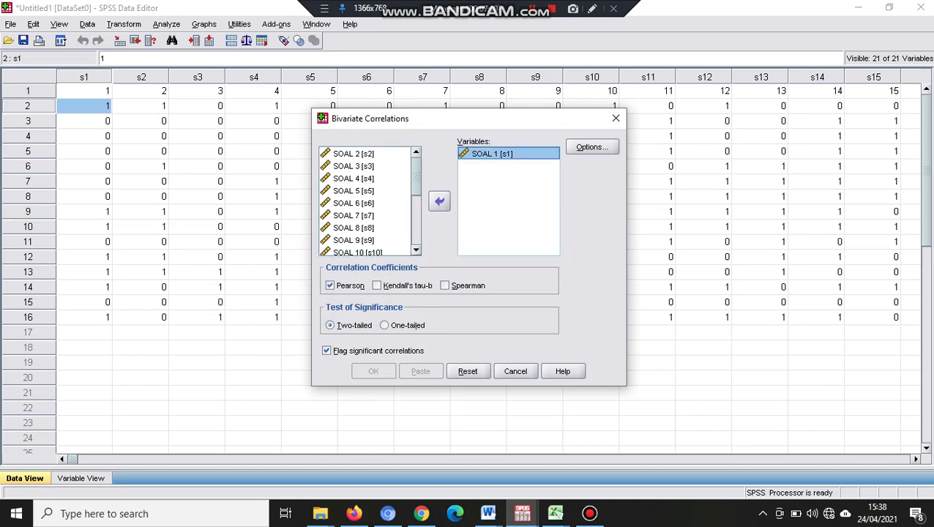
{"action": "left_click", "coordinate": [354, 154]}
{"action": "left_click", "coordinate": [439, 201]}
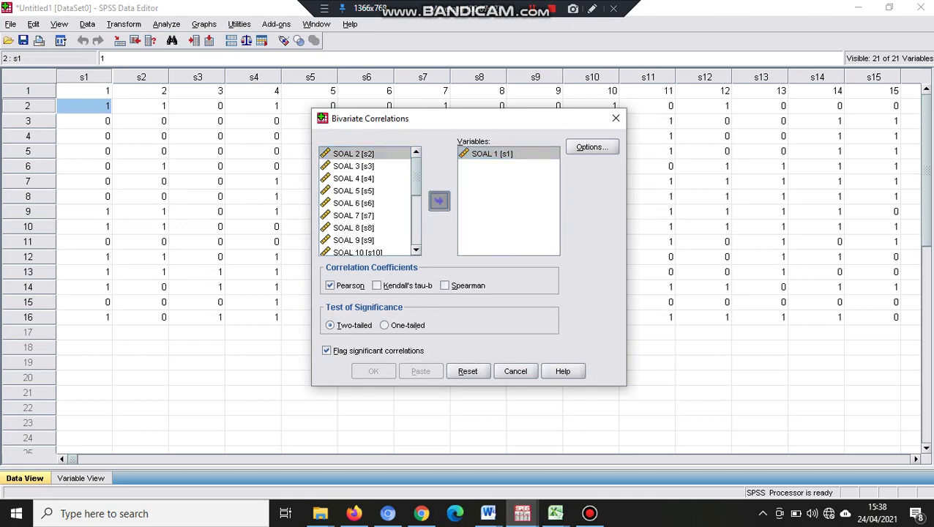
{"action": "left_click", "coordinate": [354, 154]}
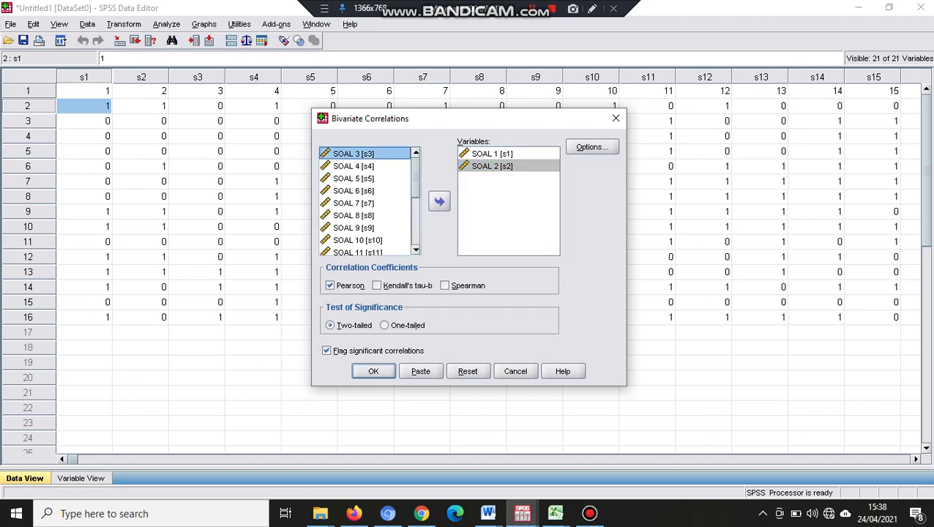
{"action": "left_click", "coordinate": [439, 201]}
{"action": "left_click_drag", "start_coordinate": [355, 153], "coordinate": [494, 201]}
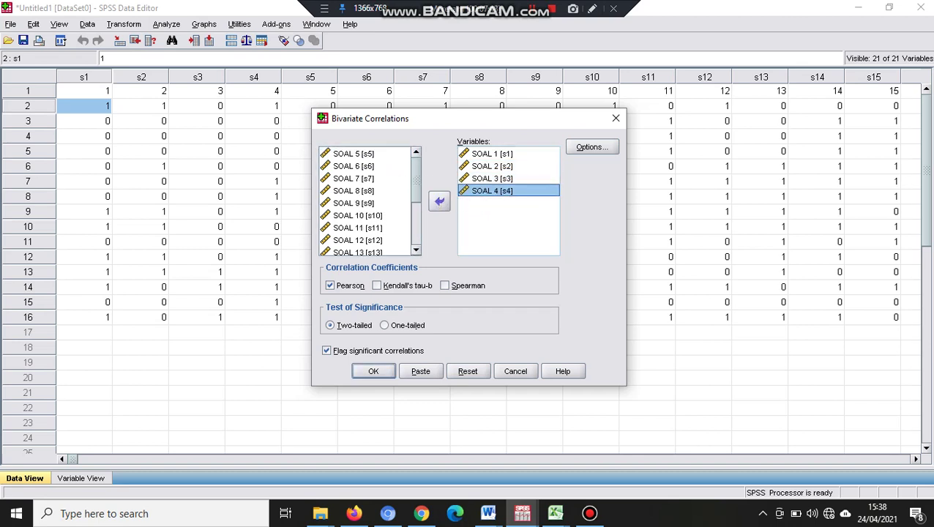
Step: Add SOAL 5 to SOAL 10 to the variables of the bivariate correlation
{"action": "left_click_drag", "start_coordinate": [354, 154], "coordinate": [496, 208]}
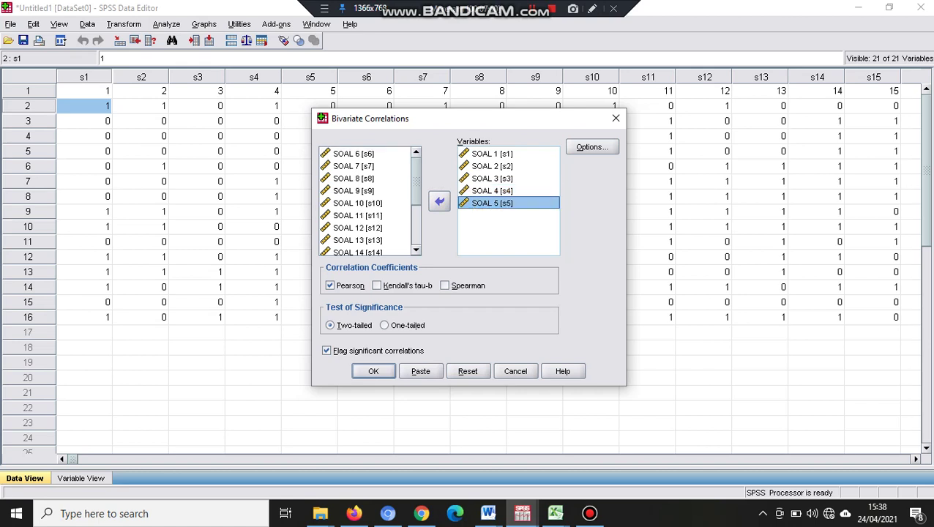
{"action": "left_click_drag", "start_coordinate": [354, 154], "coordinate": [494, 205]}
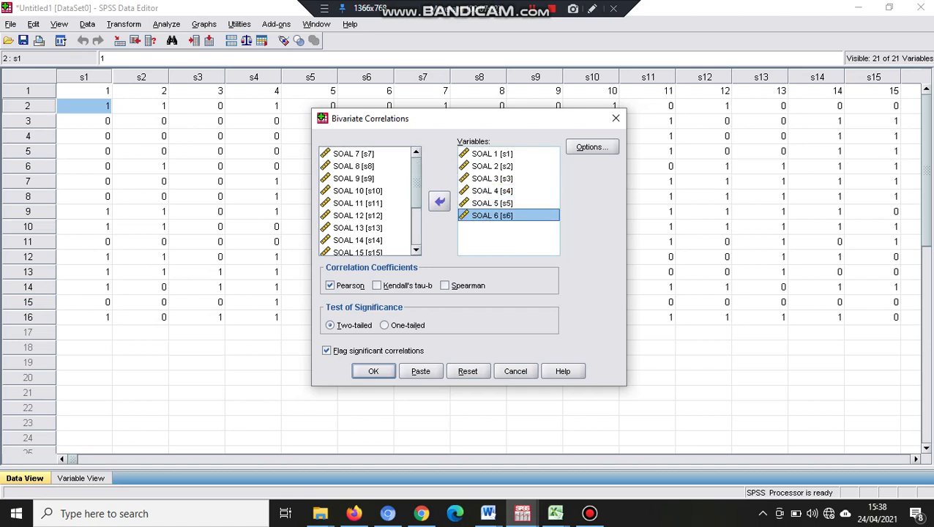
{"action": "left_click", "coordinate": [355, 154]}
{"action": "left_click", "coordinate": [439, 201]}
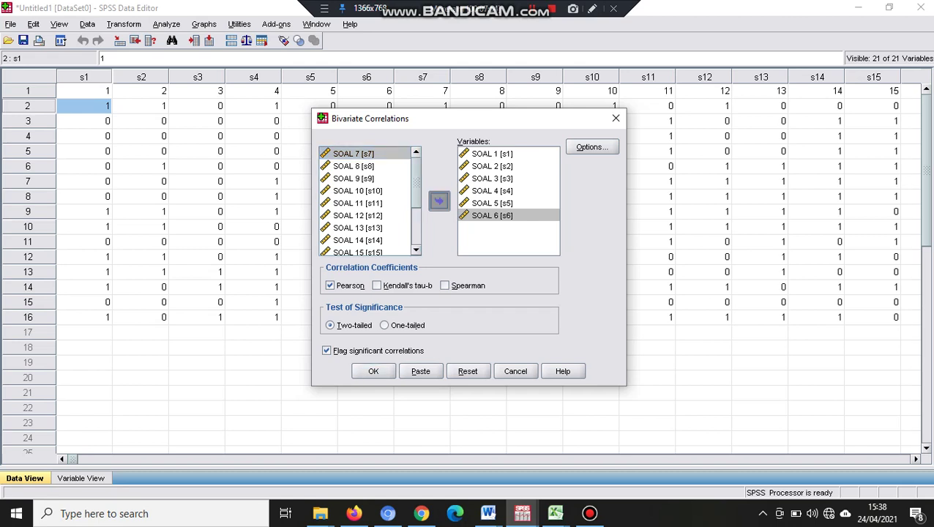
{"action": "left_click", "coordinate": [354, 154]}
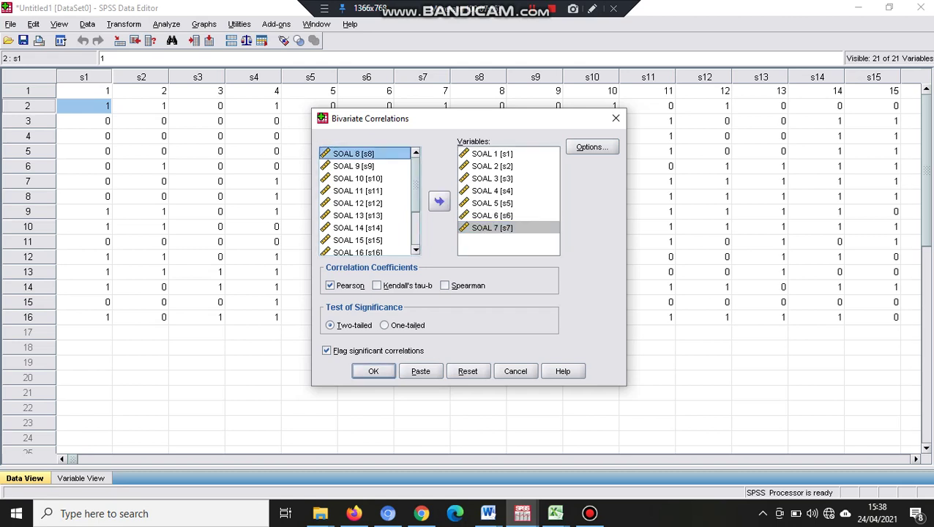
{"action": "left_click", "coordinate": [440, 200]}
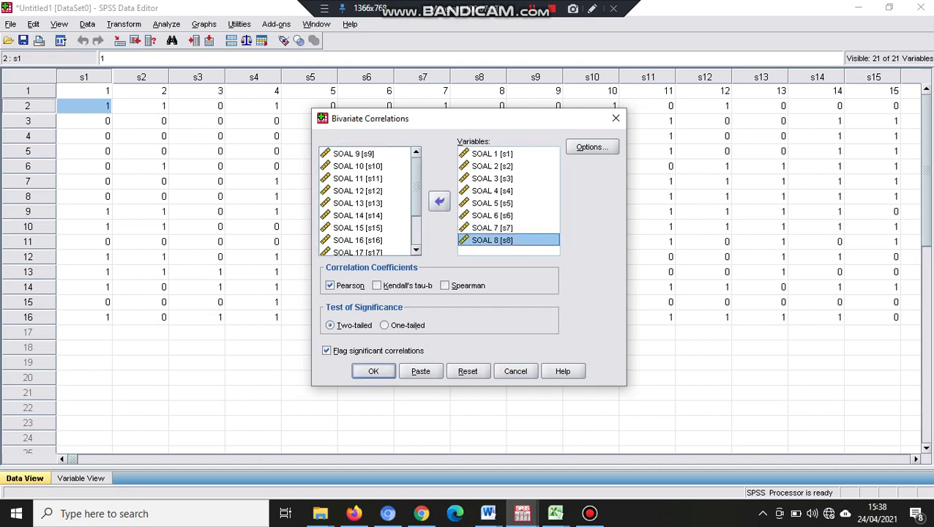
{"action": "left_click", "coordinate": [355, 154]}
{"action": "left_click", "coordinate": [439, 201]}
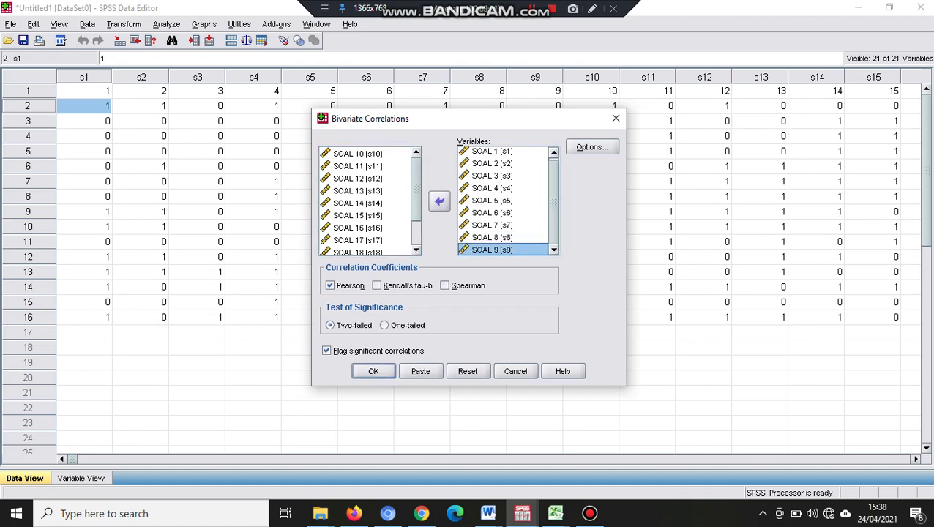
{"action": "left_click", "coordinate": [354, 154]}
{"action": "left_click", "coordinate": [440, 200]}
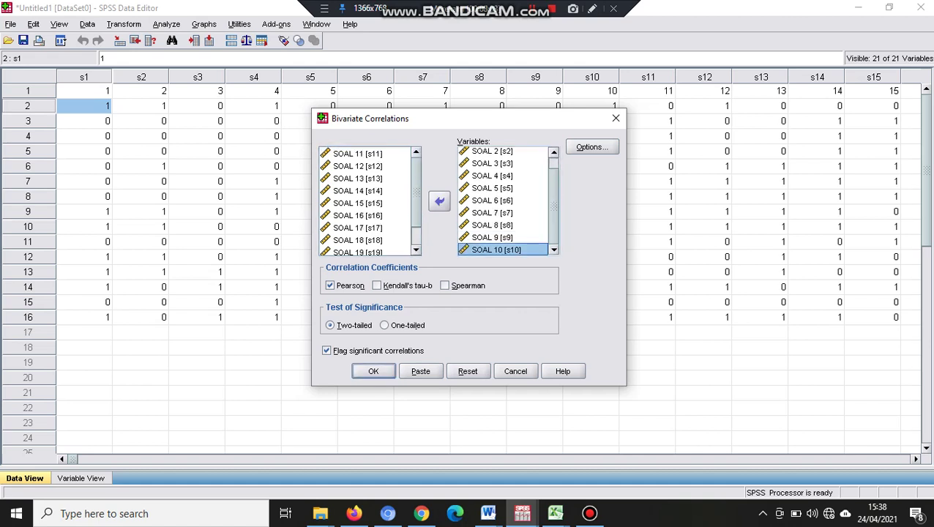
Step: Add SOAL 11 to SOAL 16 to the variables of the bivariate correlation
{"action": "left_click", "coordinate": [355, 154]}
{"action": "left_click", "coordinate": [439, 201]}
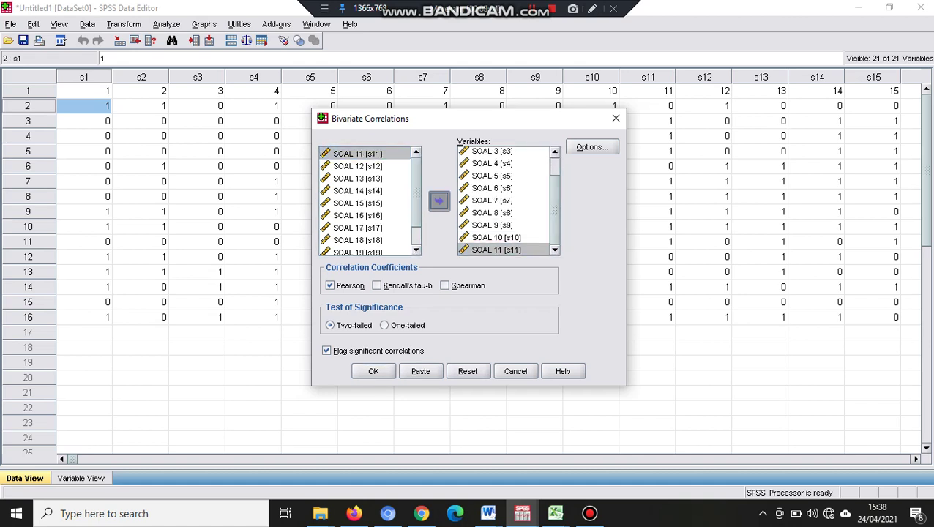
{"action": "left_click", "coordinate": [354, 154]}
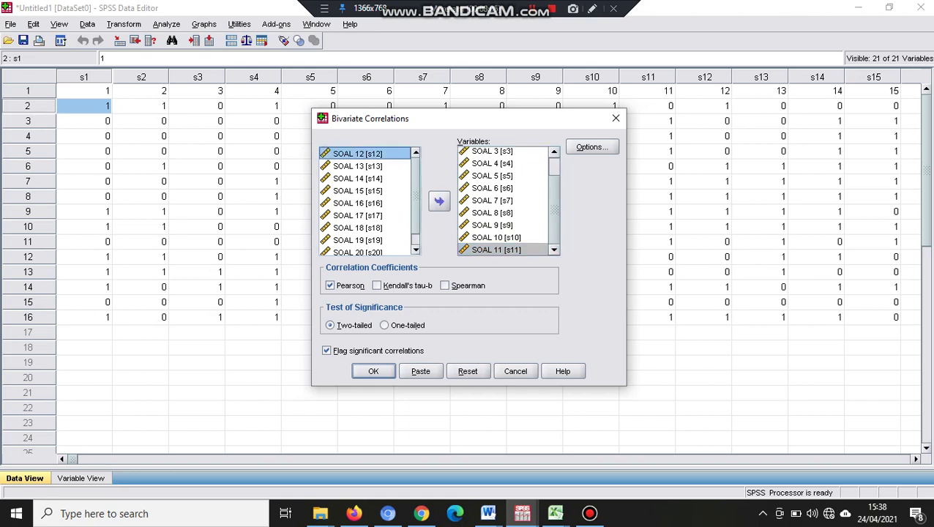
{"action": "left_click", "coordinate": [440, 201]}
{"action": "left_click", "coordinate": [355, 154]}
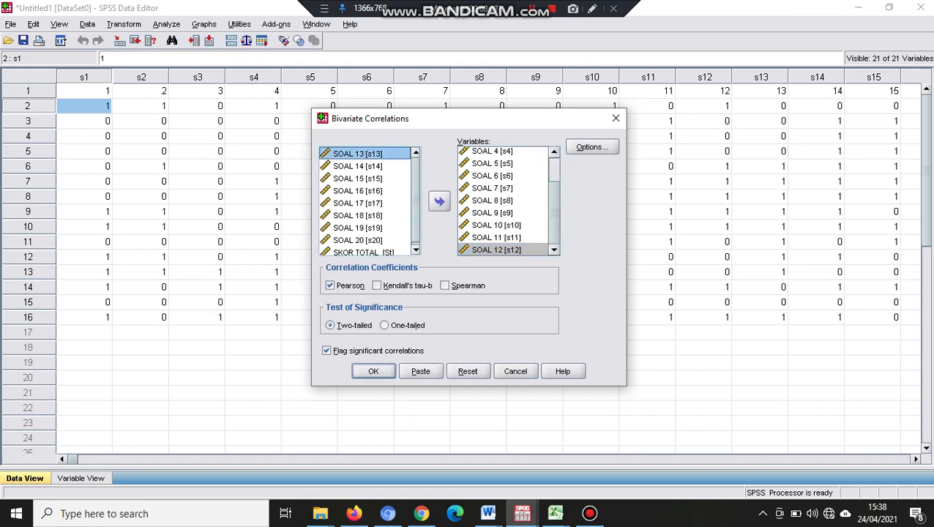
{"action": "left_click", "coordinate": [439, 201]}
{"action": "left_click", "coordinate": [354, 154]}
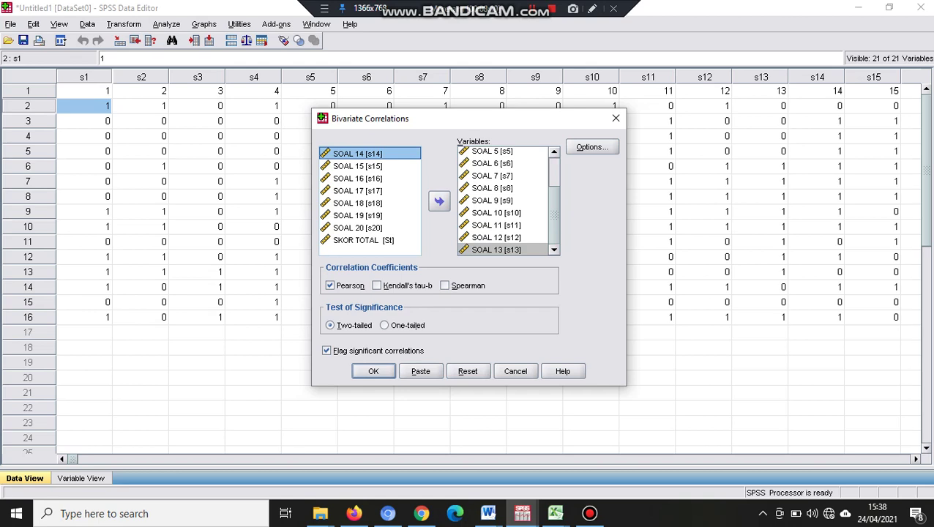
{"action": "left_click", "coordinate": [439, 201]}
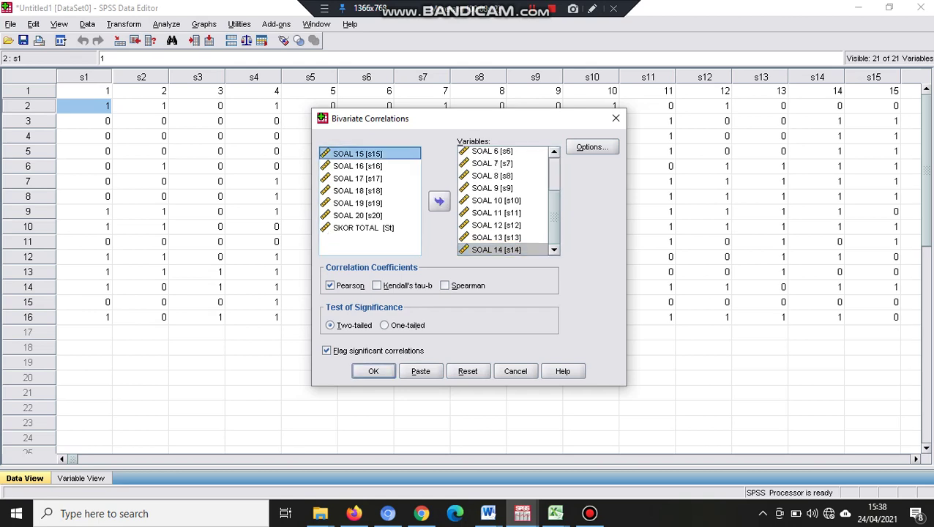
{"action": "left_click", "coordinate": [439, 201]}
{"action": "left_click", "coordinate": [354, 153]}
{"action": "left_click", "coordinate": [439, 201]}
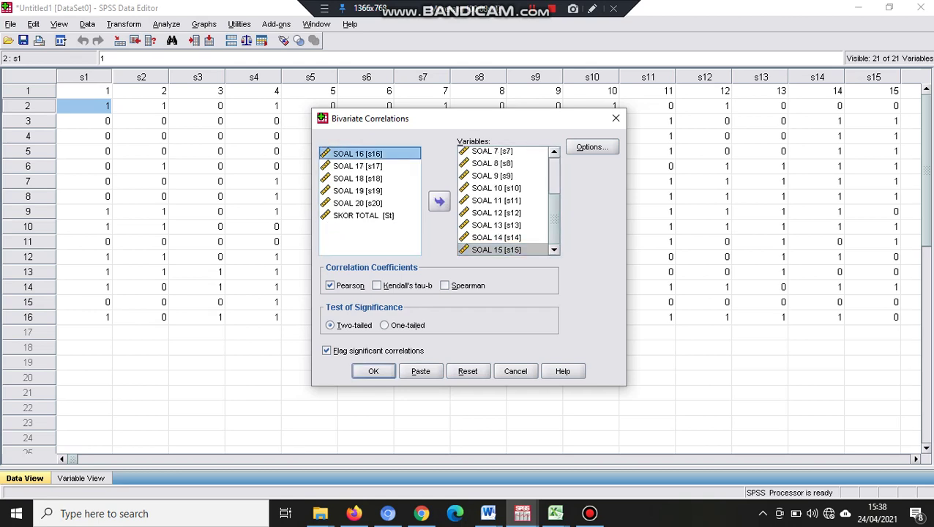
Step: Add SOAL 17 to SOAL 20 and SKOR TOTAL to the variables of the bivariate correlation
{"action": "left_click", "coordinate": [358, 154]}
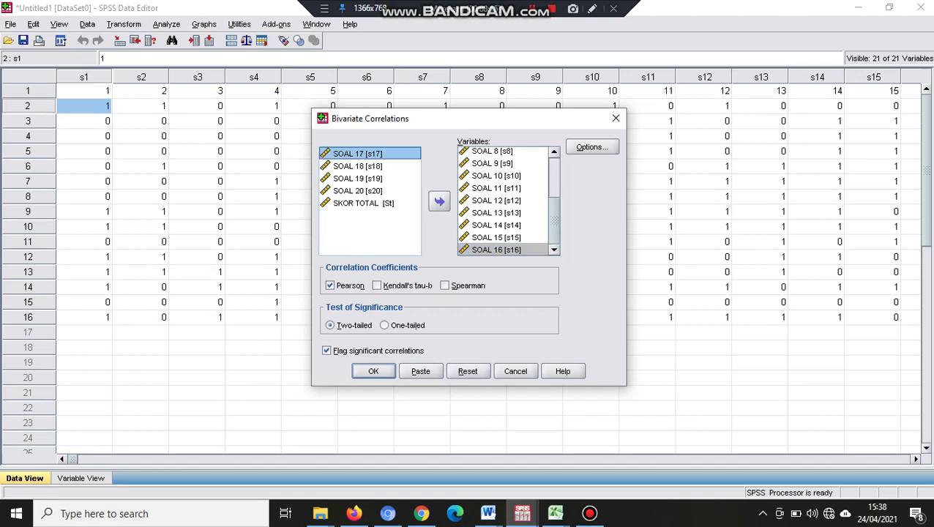
{"action": "left_click", "coordinate": [440, 200]}
{"action": "left_click", "coordinate": [357, 153]}
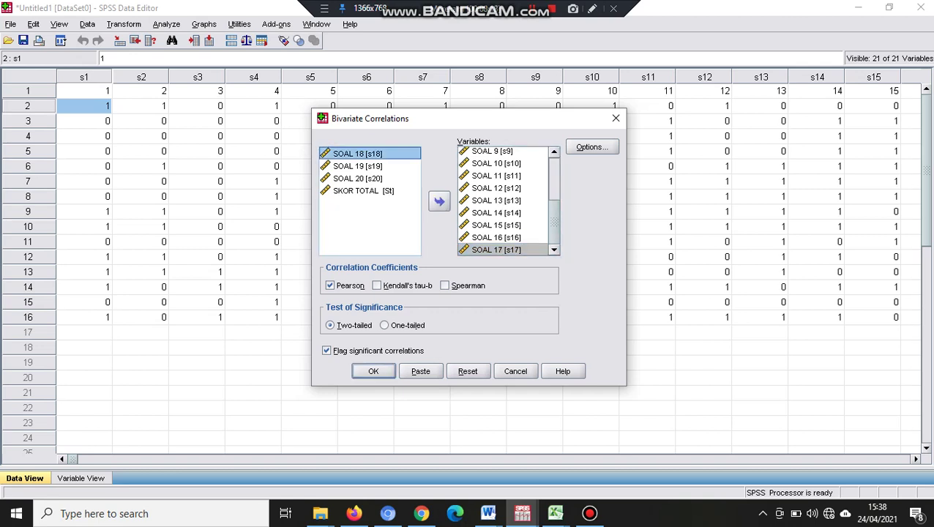
{"action": "left_click", "coordinate": [439, 201]}
{"action": "left_click", "coordinate": [357, 154]}
{"action": "left_click", "coordinate": [439, 201]}
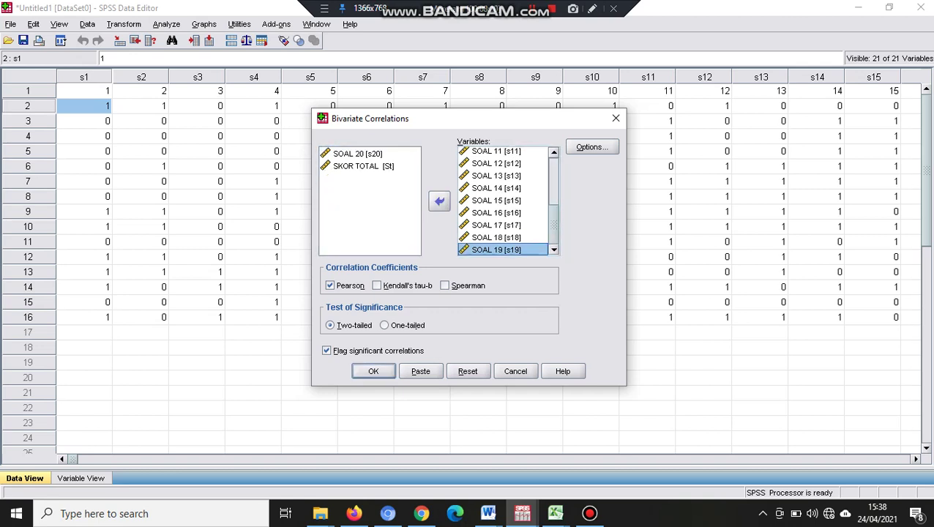
{"action": "left_click", "coordinate": [357, 154]}
{"action": "left_click", "coordinate": [440, 201]}
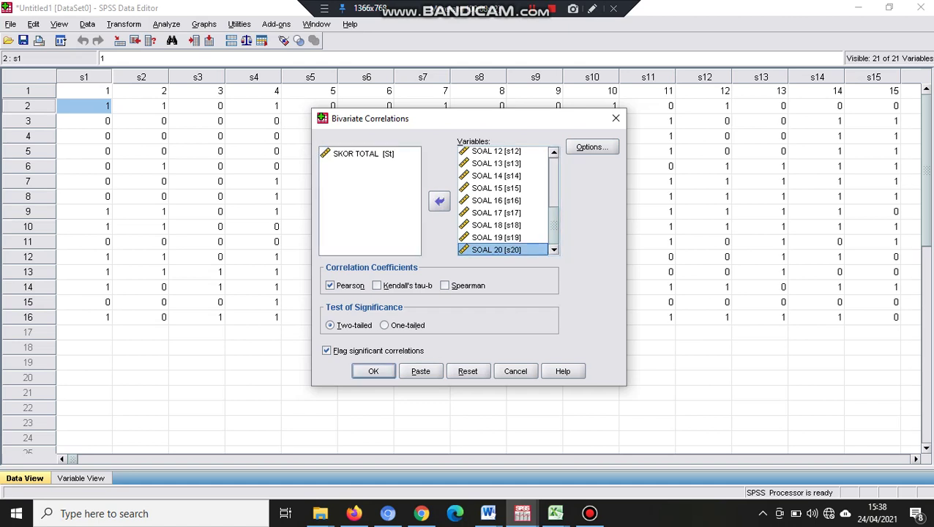
{"action": "left_click", "coordinate": [358, 154]}
{"action": "left_click", "coordinate": [440, 201]}
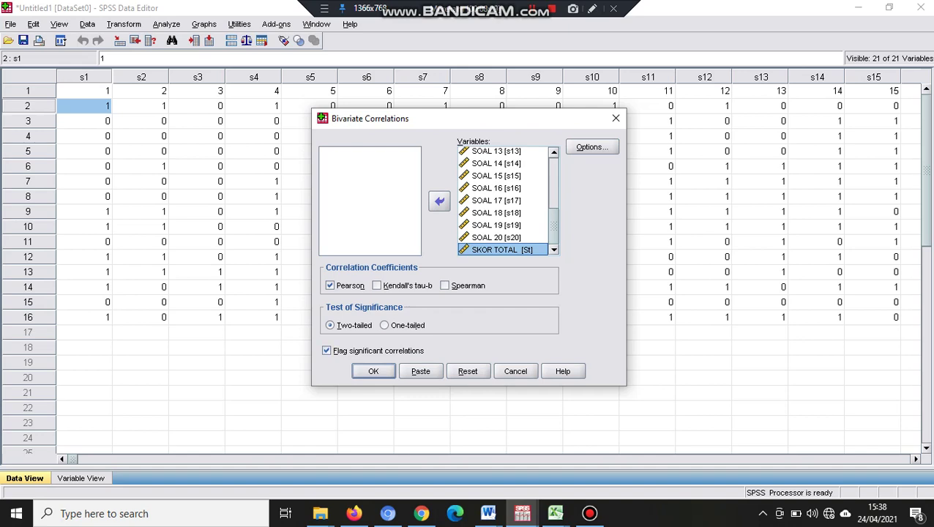
Step: Run the two-tailed Pearson correlation on all variables and maximize the output window
{"action": "key", "text": "Return"}
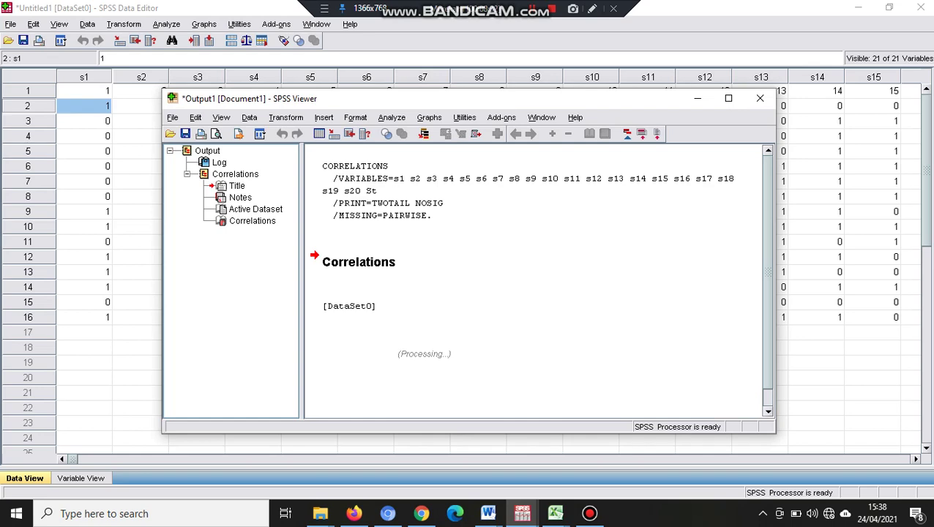
{"action": "left_click", "coordinate": [729, 98]}
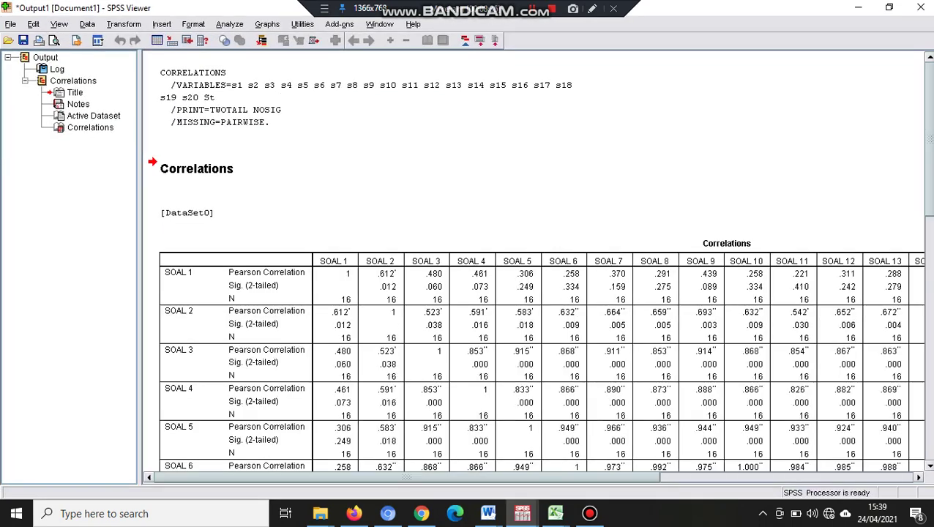
Step: Examine the Pearson correlations and significance values in the Correlations table for SOAL 1 to SOAL 20 and SKOR TOTAL
{"action": "scroll", "coordinate": [535, 293], "scroll_direction": "down", "scroll_amount": 3}
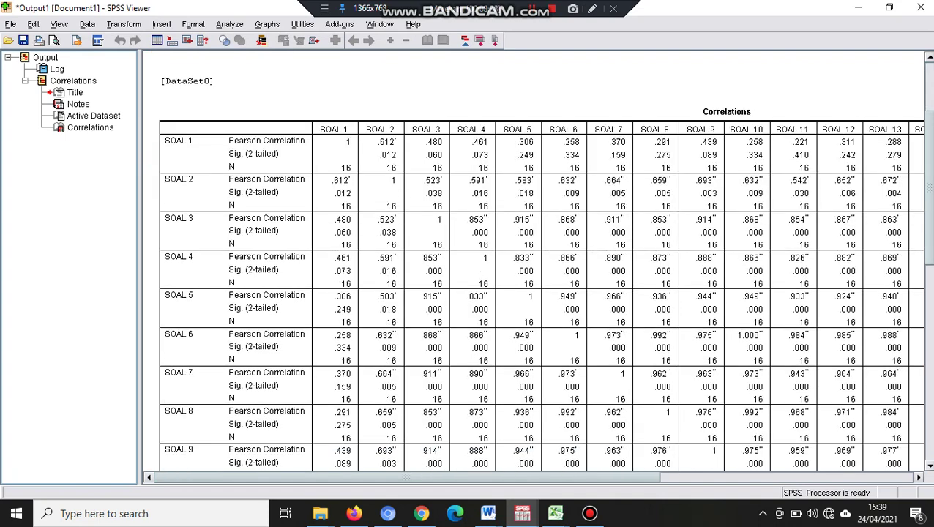
{"action": "scroll", "coordinate": [542, 264], "scroll_direction": "down", "scroll_amount": 2}
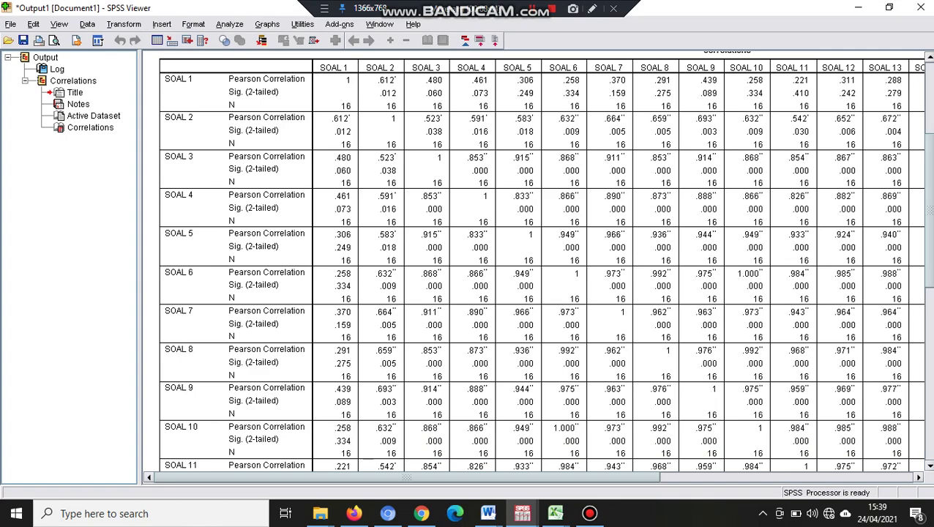
{"action": "scroll", "coordinate": [532, 265], "scroll_direction": "right", "scroll_amount": 3}
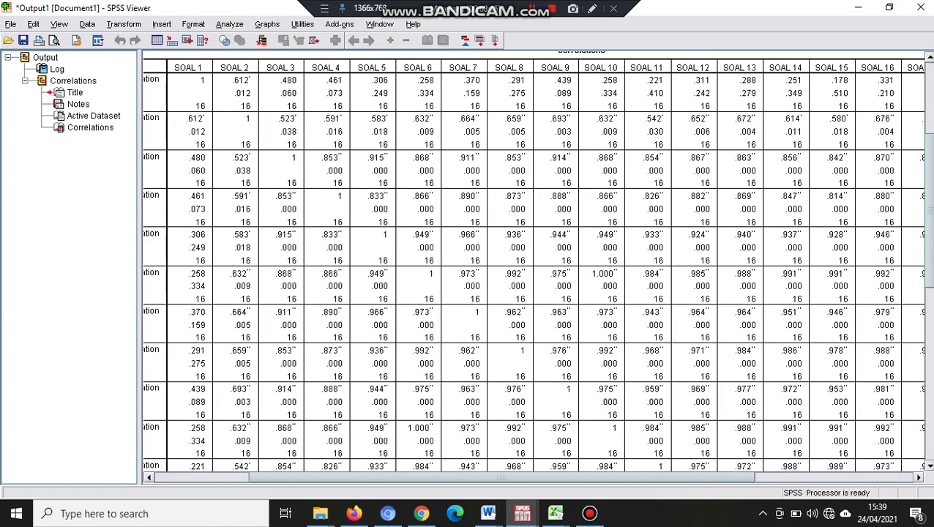
{"action": "scroll", "coordinate": [532, 265], "scroll_direction": "right", "scroll_amount": 2}
{"action": "scroll", "coordinate": [532, 265], "scroll_direction": "right", "scroll_amount": 4}
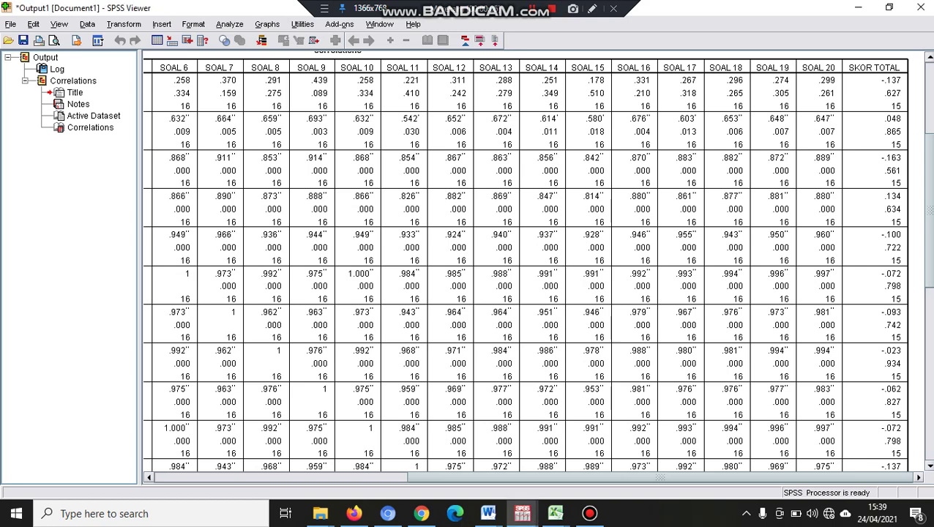
{"action": "scroll", "coordinate": [526, 264], "scroll_direction": "down", "scroll_amount": 10}
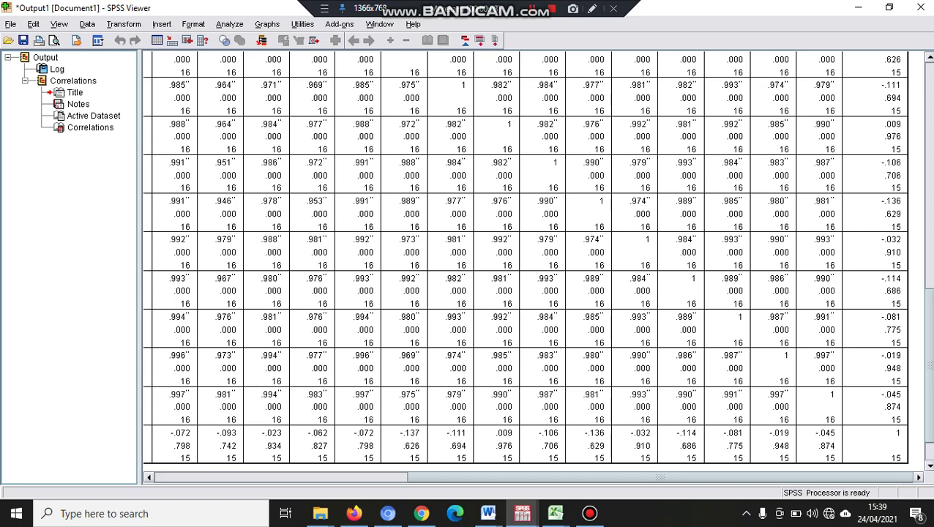
{"action": "scroll", "coordinate": [526, 263], "scroll_direction": "left", "scroll_amount": 10}
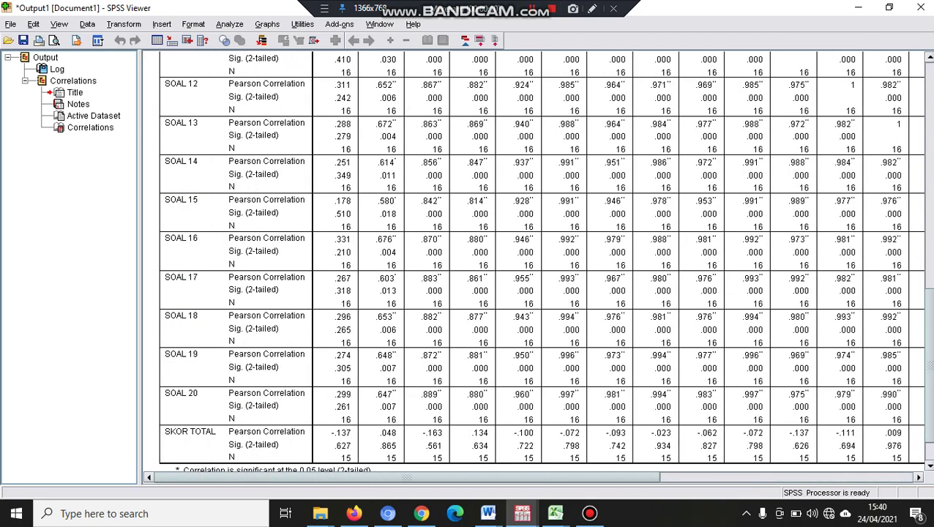
{"action": "scroll", "coordinate": [539, 260], "scroll_direction": "up", "scroll_amount": 10}
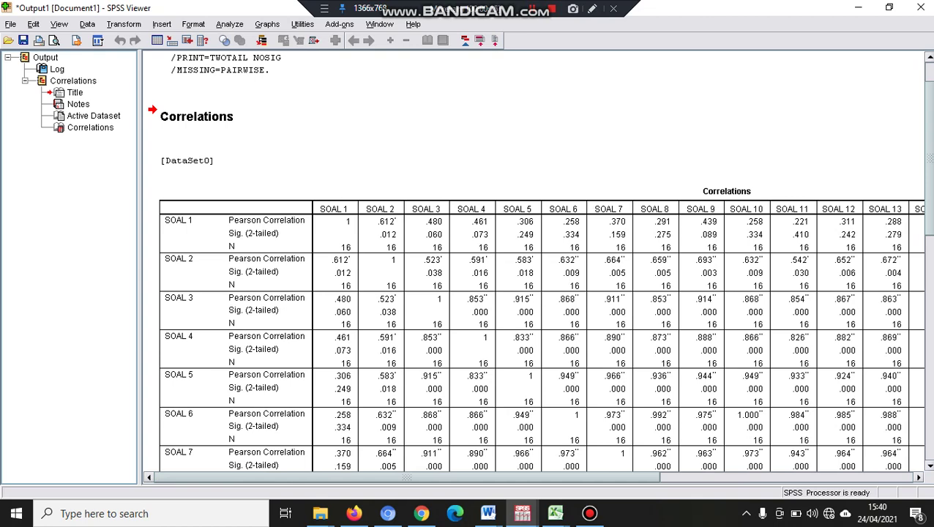
{"action": "scroll", "coordinate": [542, 261], "scroll_direction": "down", "scroll_amount": 5}
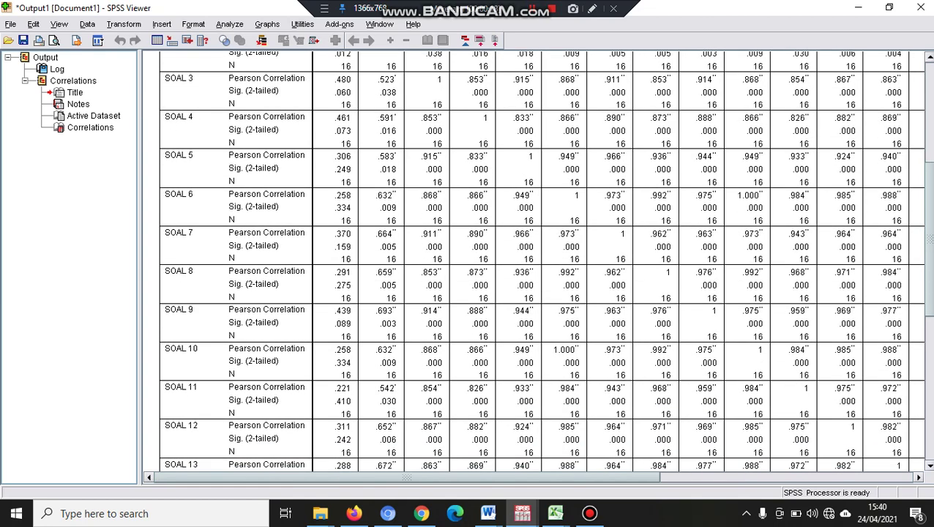
{"action": "scroll", "coordinate": [542, 261], "scroll_direction": "up", "scroll_amount": 1}
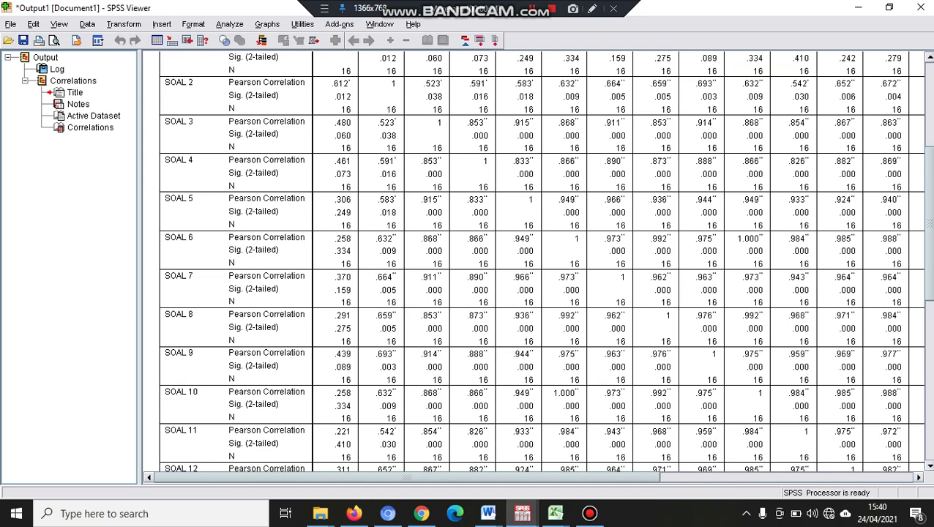
Step: Minimize the SPSS output and data windows and switch to the Excel workbook containing the Validitas tes sheet
{"action": "left_click", "coordinate": [858, 7]}
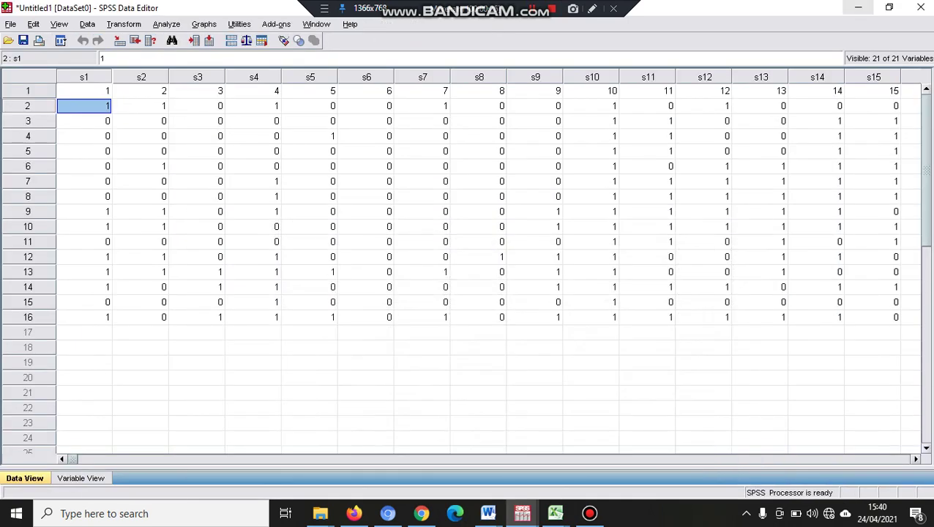
{"action": "left_click", "coordinate": [858, 7]}
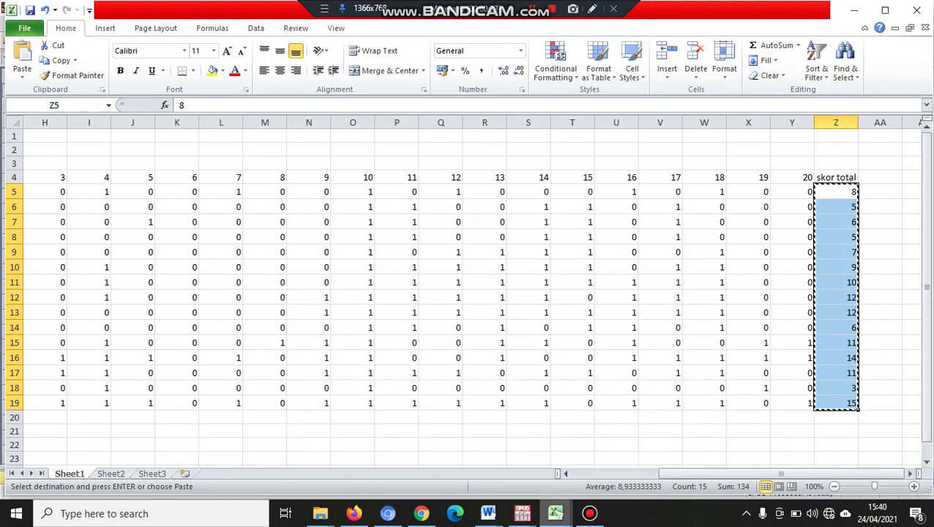
{"action": "left_click", "coordinate": [556, 514]}
{"action": "left_click", "coordinate": [485, 452]}
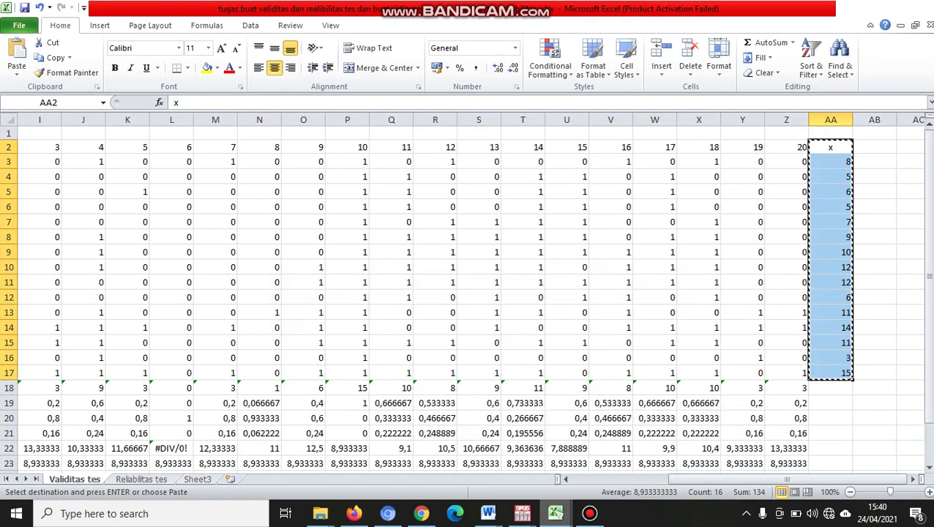
Step: Examine the respondents' scores and the calculation rows from jumlah to validitas for all items on the Validitas tes sheet
{"action": "left_click_drag", "start_coordinate": [787, 479], "coordinate": [692, 479]}
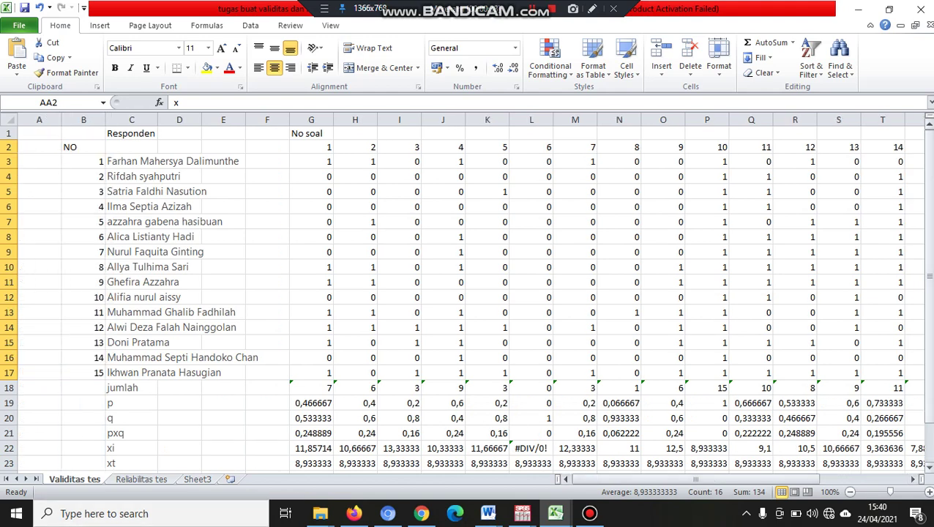
{"action": "left_click_drag", "start_coordinate": [929, 256], "coordinate": [929, 264]}
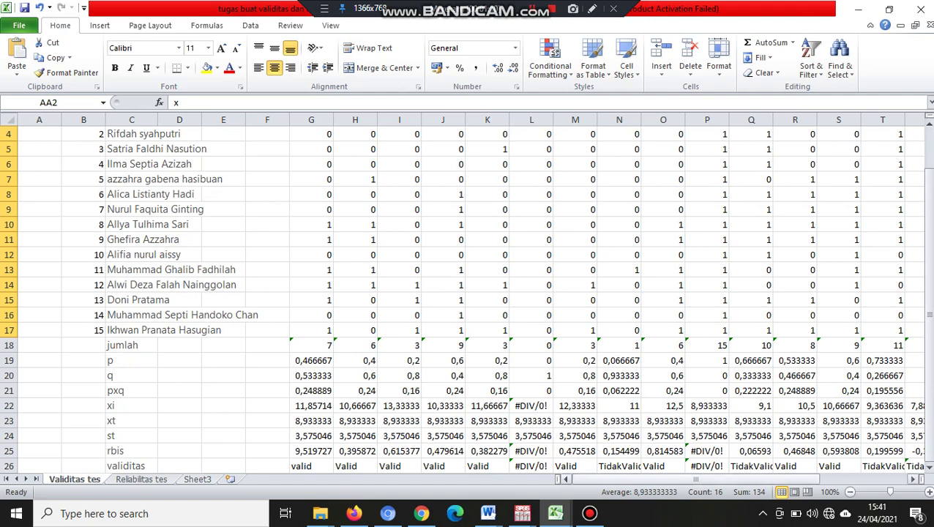
{"action": "left_click_drag", "start_coordinate": [755, 479], "coordinate": [768, 478]}
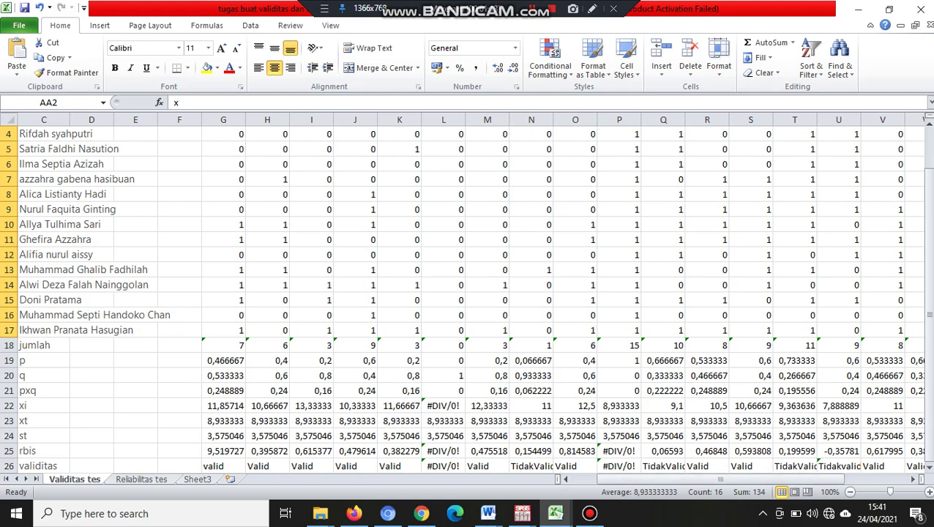
{"action": "left_click_drag", "start_coordinate": [805, 479], "coordinate": [820, 479]}
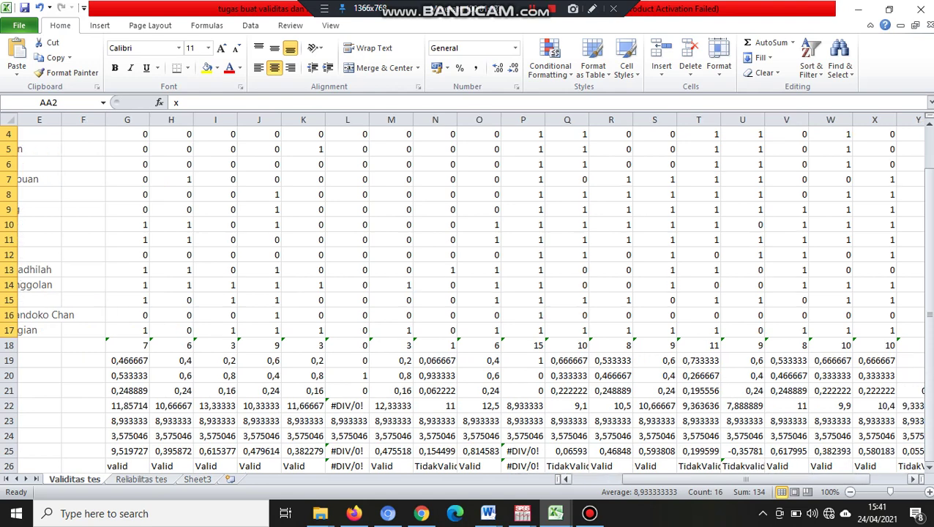
{"action": "scroll", "coordinate": [469, 293], "scroll_direction": "right", "scroll_amount": 1}
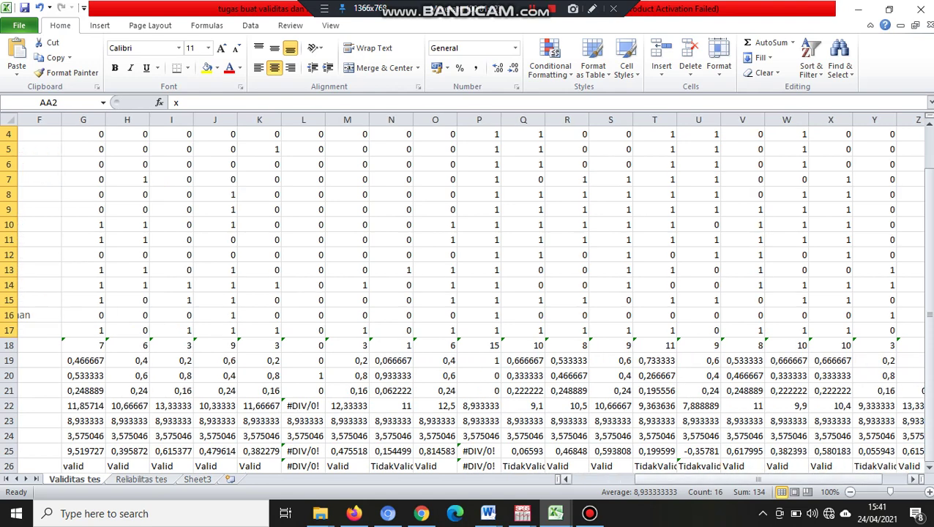
{"action": "left_click_drag", "start_coordinate": [861, 479], "coordinate": [874, 479]}
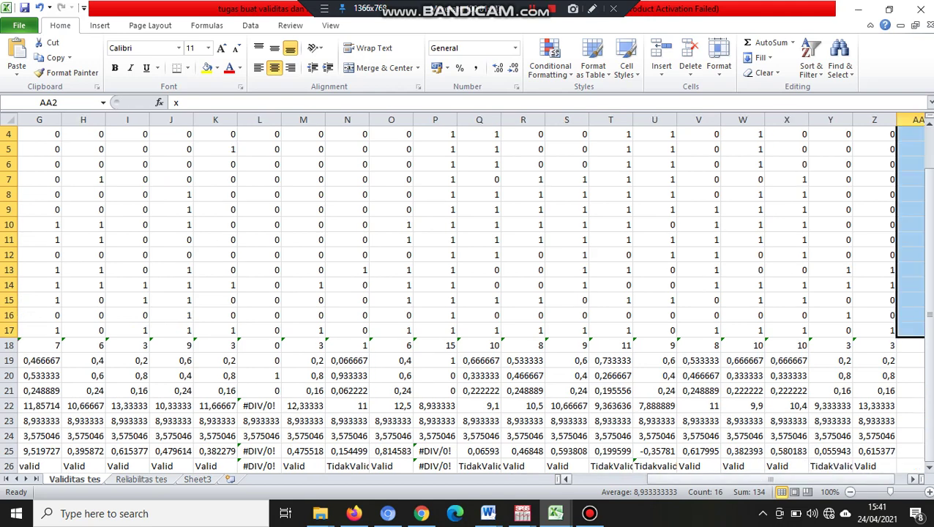
{"action": "left_click_drag", "start_coordinate": [930, 315], "coordinate": [930, 284]}
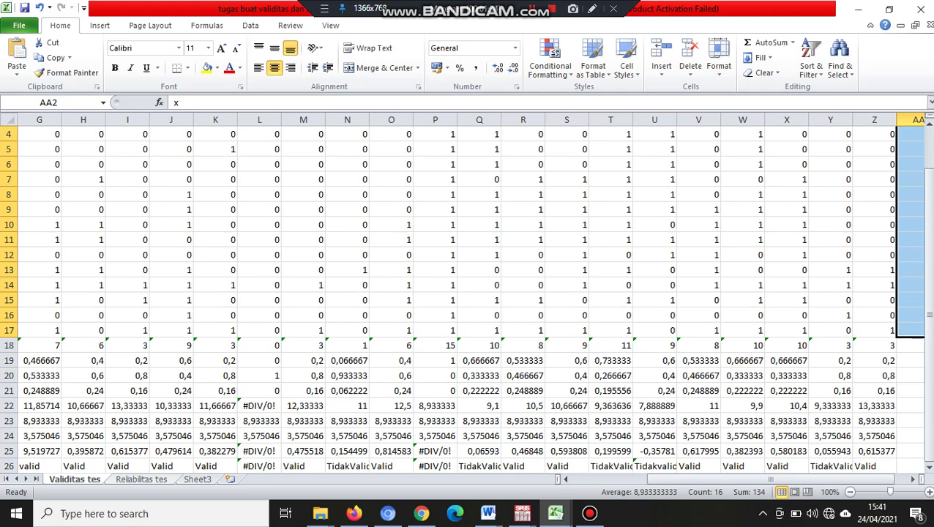
Step: Open the Reliabilitas tes sheet and examine its item scores, total scores and calculation rows down to relibilitas
{"action": "key", "text": "ctrl+Page_Down"}
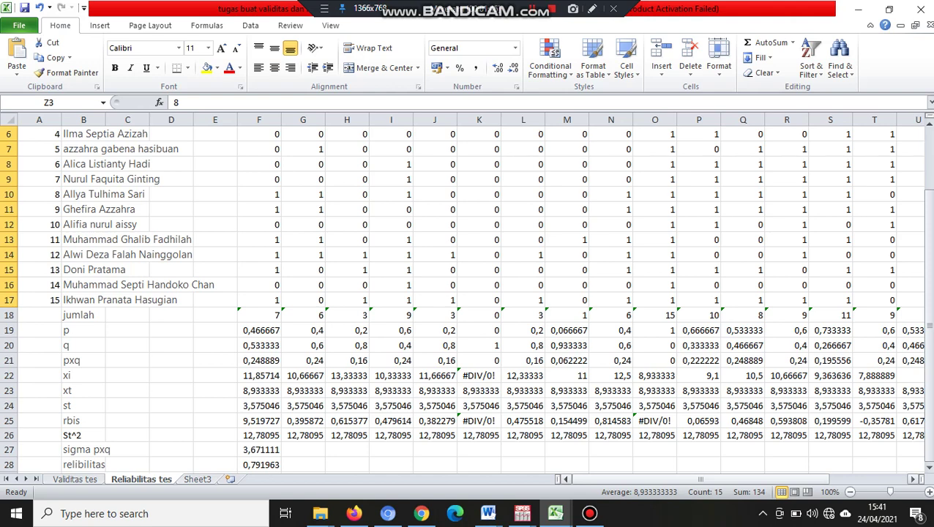
{"action": "left_click_drag", "start_coordinate": [701, 479], "coordinate": [778, 478]}
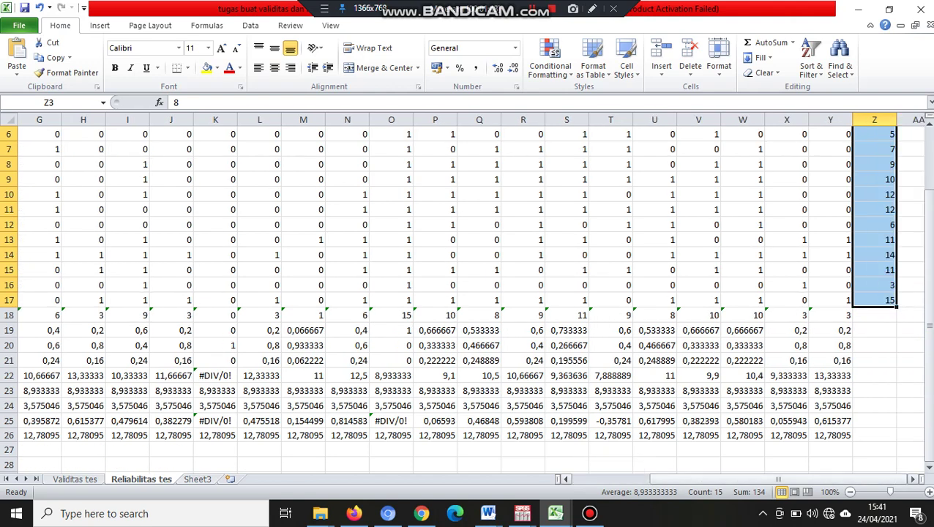
{"action": "left_click_drag", "start_coordinate": [929, 420], "coordinate": [929, 358]}
{"action": "left_click_drag", "start_coordinate": [778, 479], "coordinate": [659, 479]}
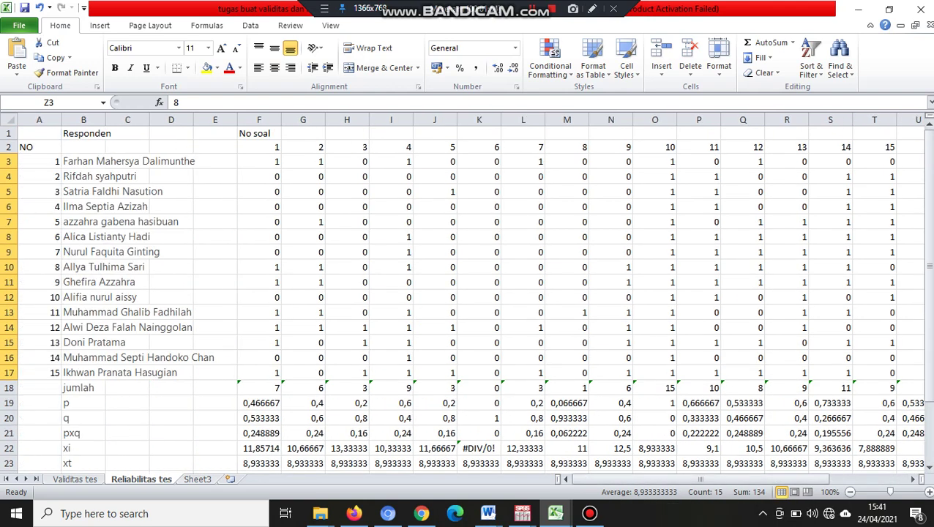